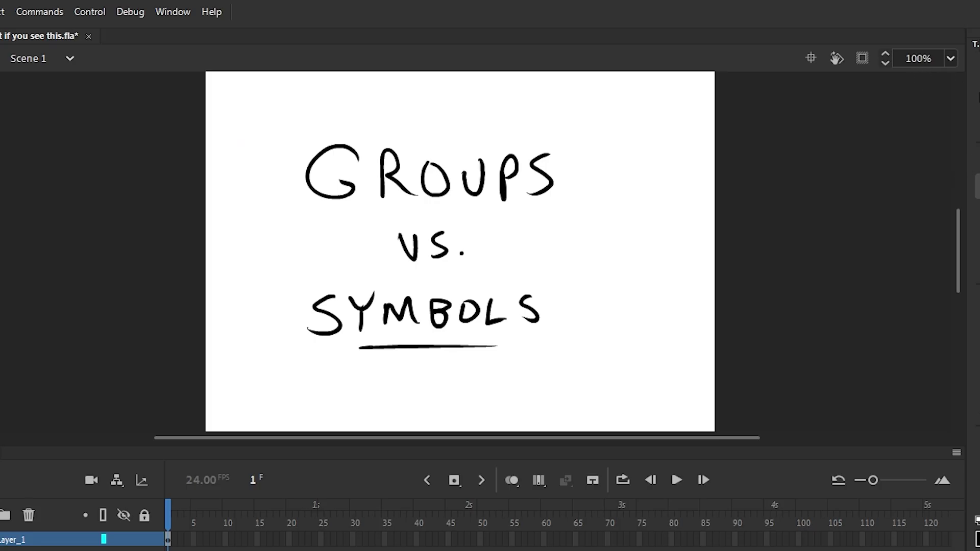
Handwrite "SYMBOLS=" and "ANIMATION" with the Classic Brush and convert the lettering to a Graphic symbol
mouse_move(419, 95)
mouse_down()
mouse_move(482, 108)
mouse_move(577, 108)
mouse_up()
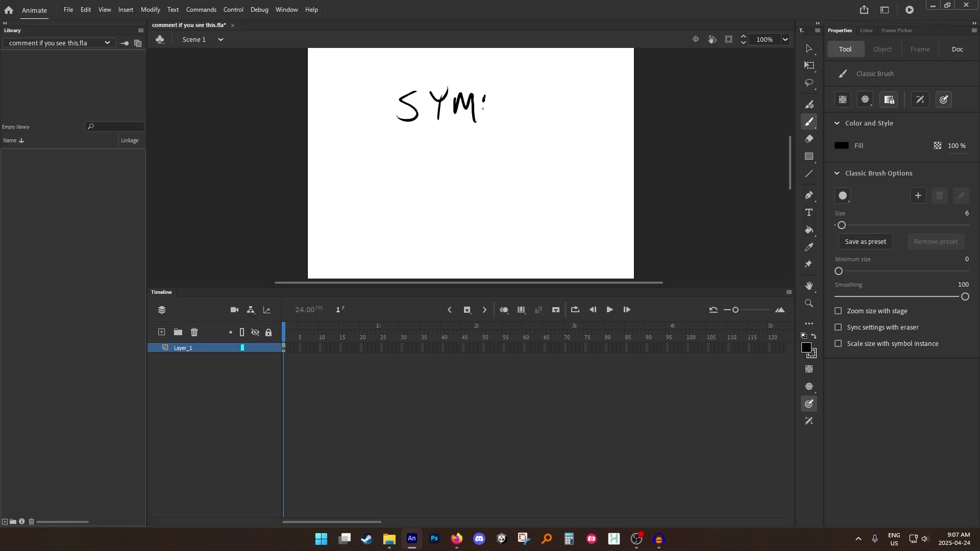
mouse_move(401, 176)
mouse_down()
mouse_move(444, 153)
mouse_move(506, 176)
mouse_move(548, 164)
mouse_up()
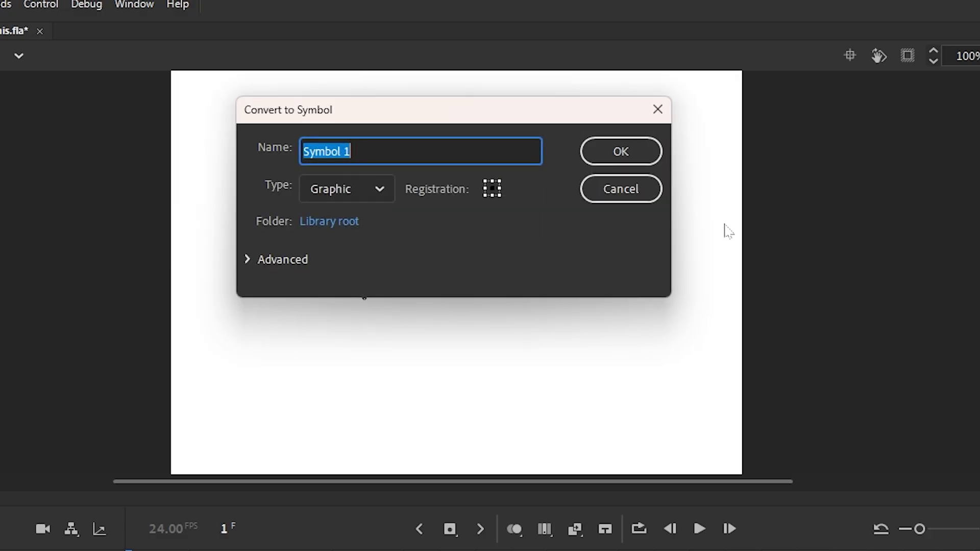
click(647, 170)
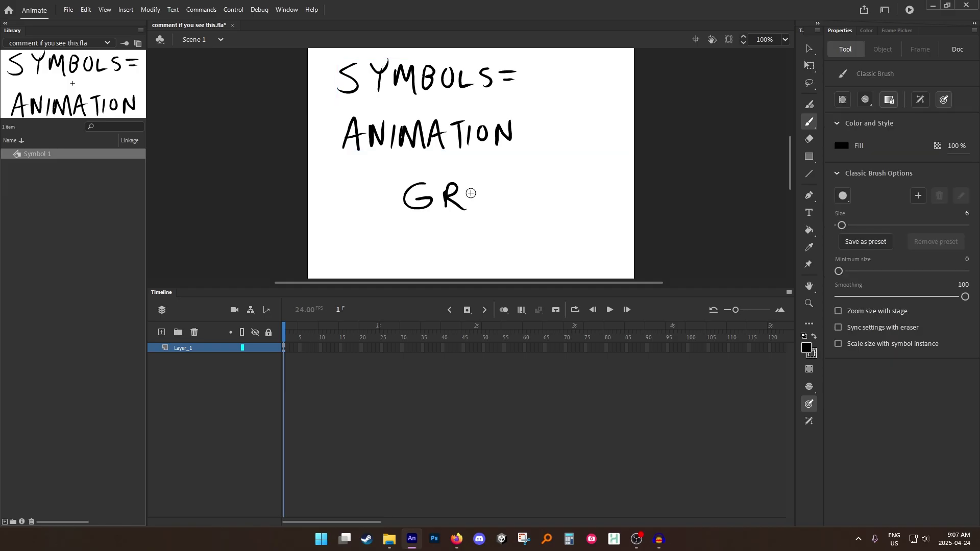
Handwrite "GROUPS=" and "DRAWINGS" below the symbol as a group, and align the symbol with the group's left edge
mouse_move(471, 193)
mouse_down()
mouse_move(554, 187)
mouse_move(447, 231)
mouse_move(516, 232)
mouse_up()
drag(515, 232, 536, 237)
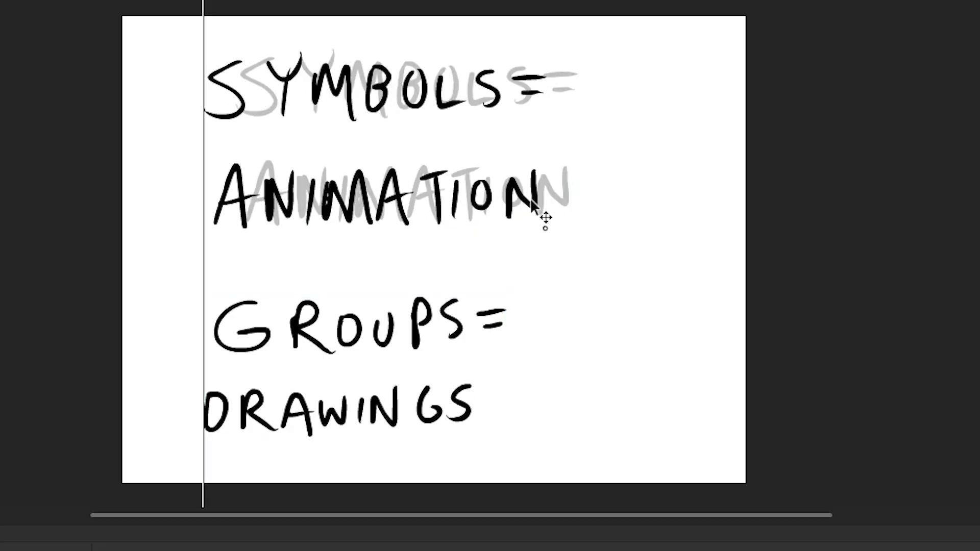
drag(531, 201, 532, 201)
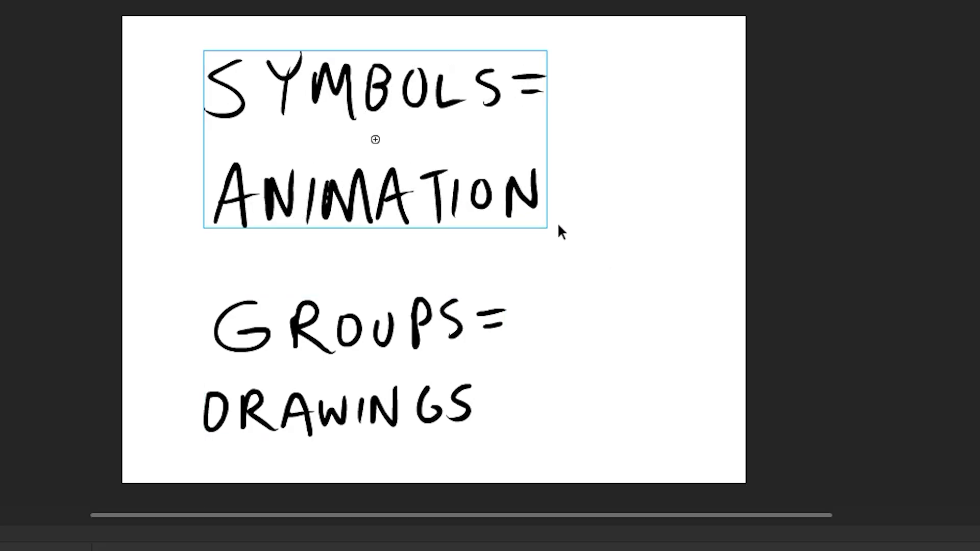
shift+click(454, 305)
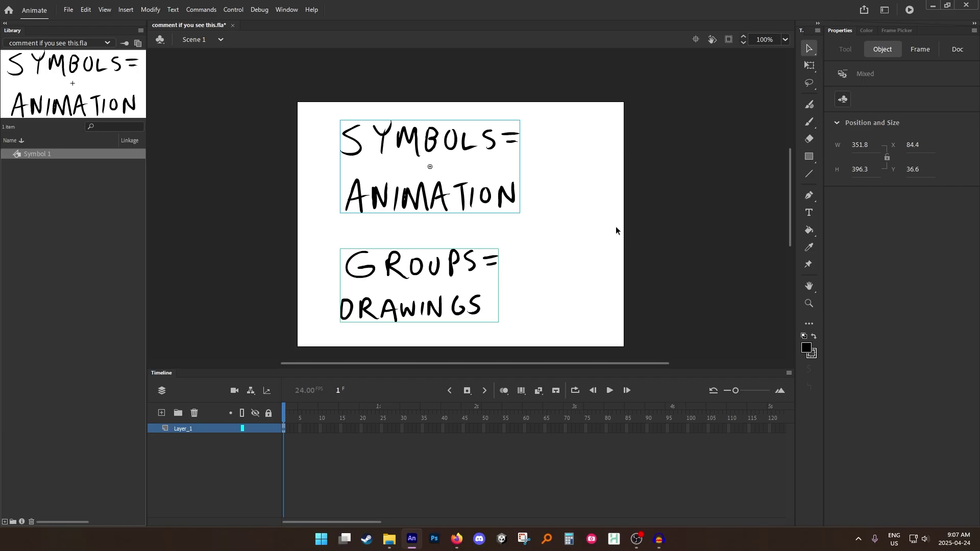
click(737, 92)
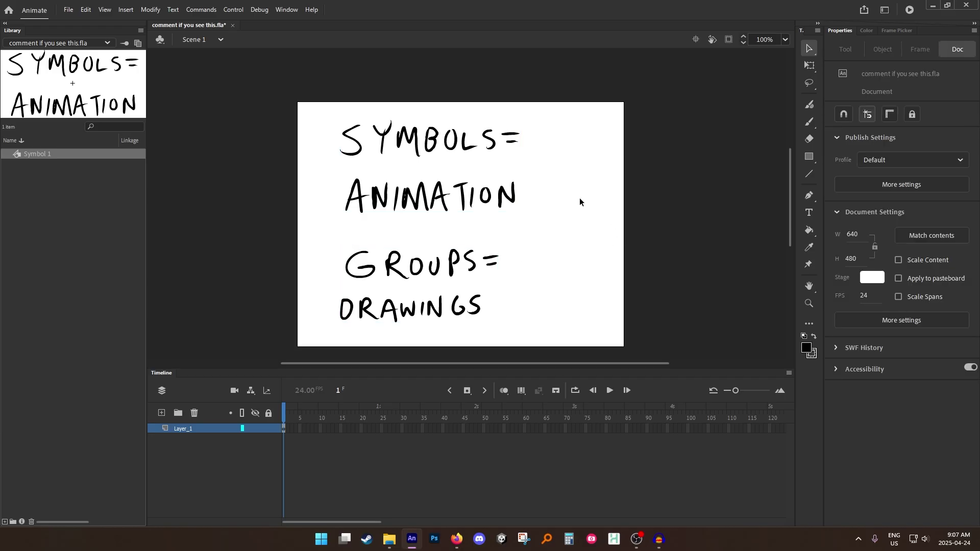
Brush a small open box holding four upright strokes beside the symbols text and a single stroke beside the groups text
click(810, 121)
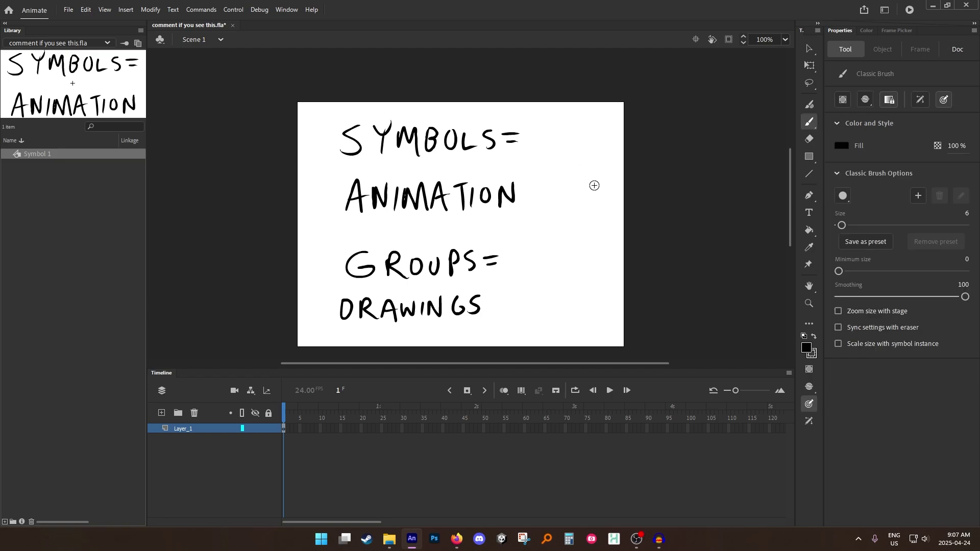
mouse_move(553, 165)
mouse_down()
mouse_move(552, 201)
mouse_move(602, 154)
mouse_move(544, 161)
mouse_move(567, 185)
mouse_up()
drag(564, 145, 574, 185)
drag(571, 142, 581, 184)
drag(583, 137, 586, 193)
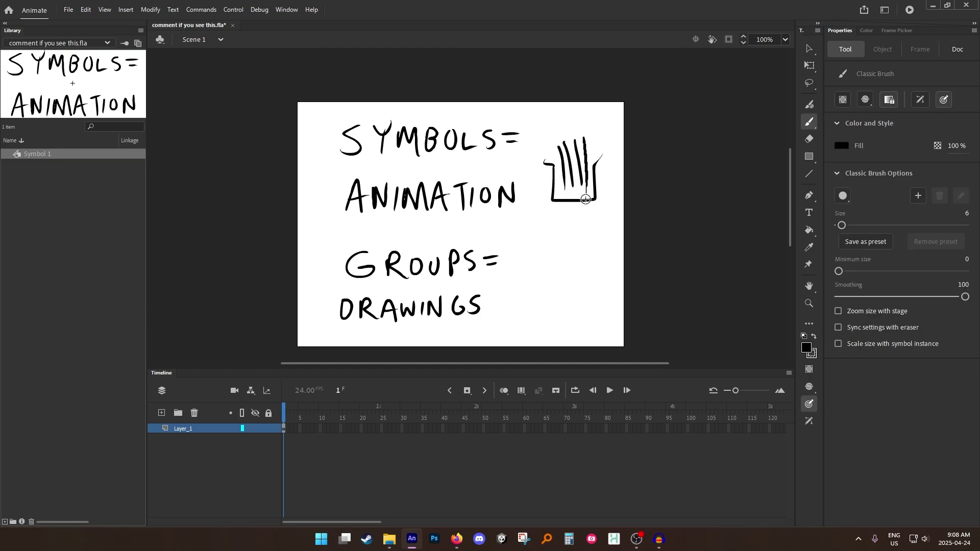
drag(552, 250, 563, 305)
Open the "SYMBOLS= ANIMATION" symbol for editing and fill its timeline with blank keyframes up to frame 15
key(v)
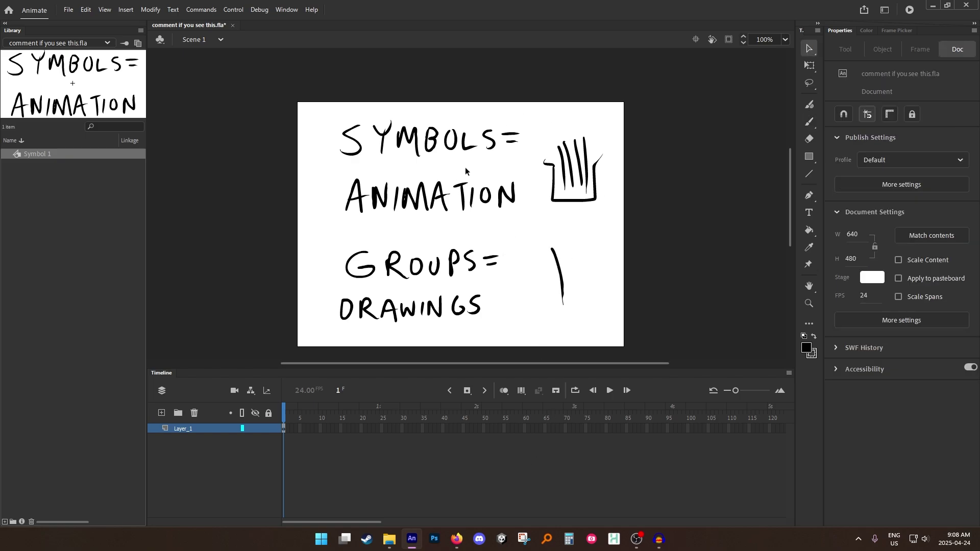
click(469, 149)
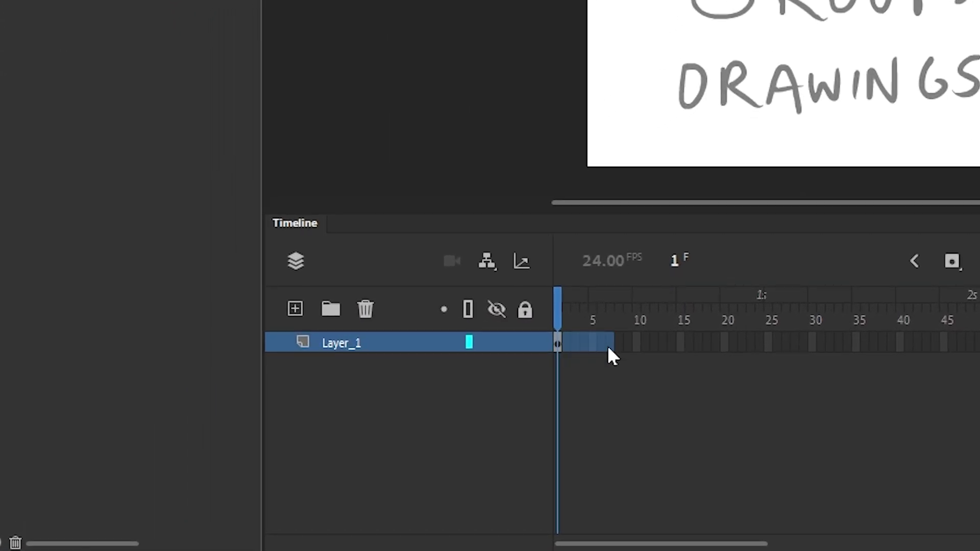
drag(286, 430, 341, 433)
key(F7)
drag(680, 314, 558, 326)
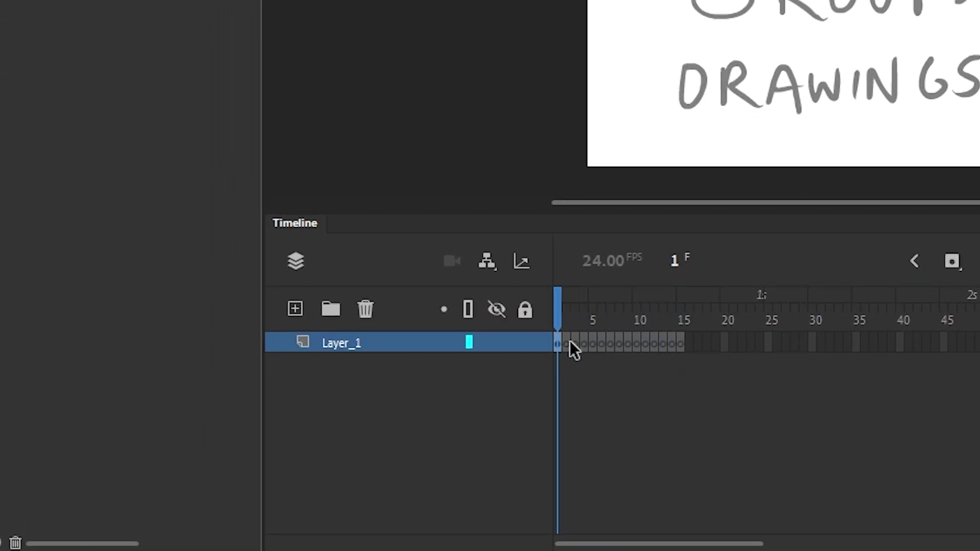
Brush the numbers 2, 3 and 4 on the symbol's frames 2, 3 and 4, and return to Scene 1
click(567, 342)
key(b)
mouse_move(401, 148)
mouse_down()
mouse_move(436, 167)
mouse_move(425, 159)
mouse_move(411, 183)
mouse_move(448, 170)
mouse_up()
click(291, 430)
click(297, 429)
drag(442, 156, 438, 200)
drag(297, 411, 280, 413)
click(219, 39)
Cycle the symbol instance through its frames 1 to 4 with the Frame Picker, ending on frame 1
key(v)
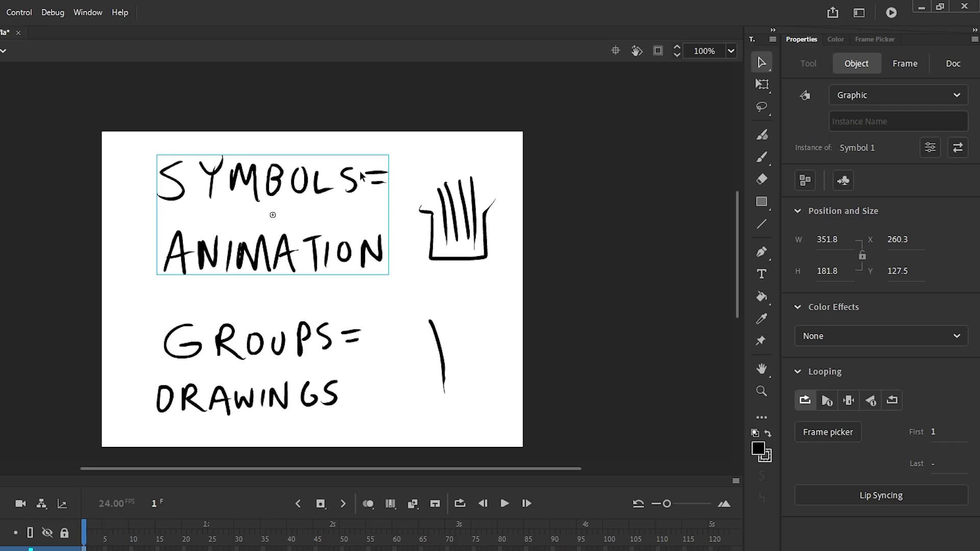
click(880, 39)
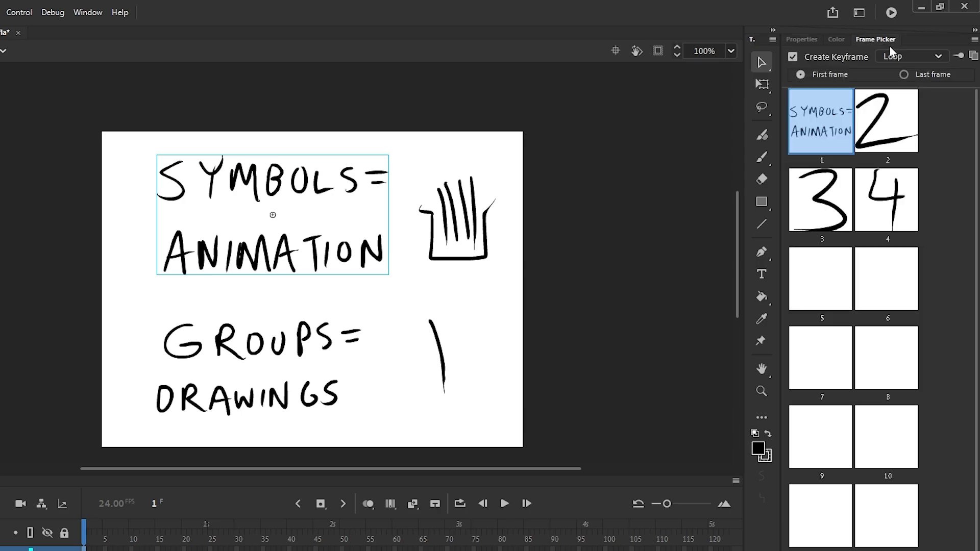
click(873, 127)
click(824, 202)
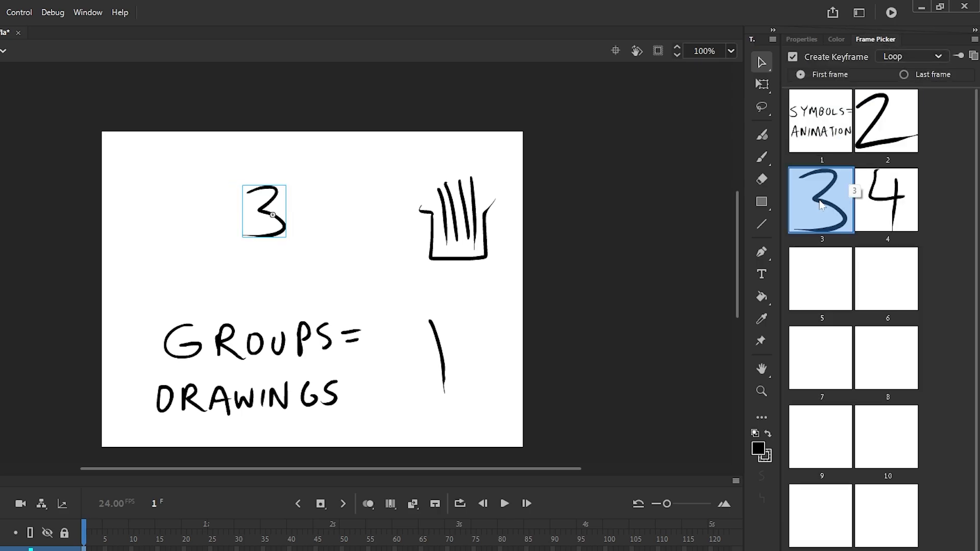
click(885, 210)
click(872, 127)
click(820, 122)
click(822, 202)
click(886, 204)
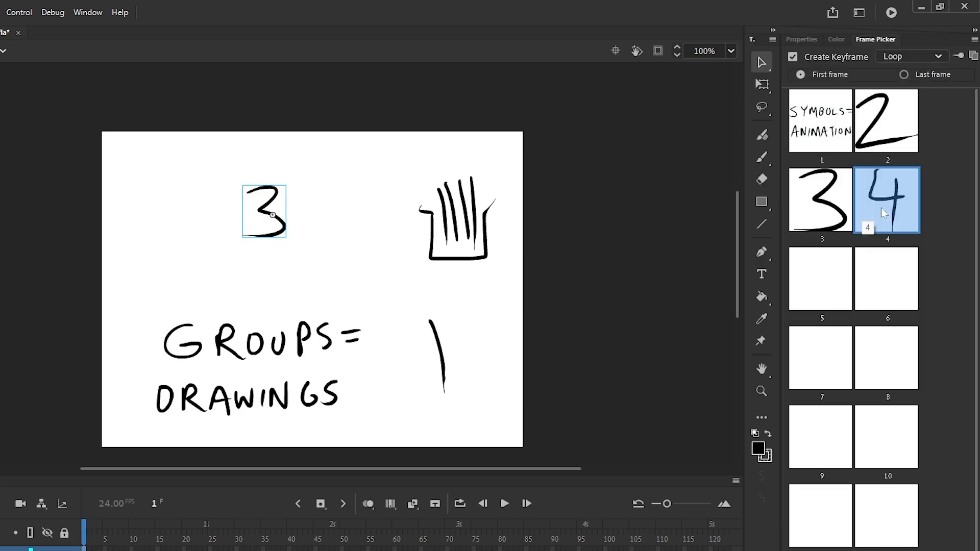
click(861, 130)
click(821, 123)
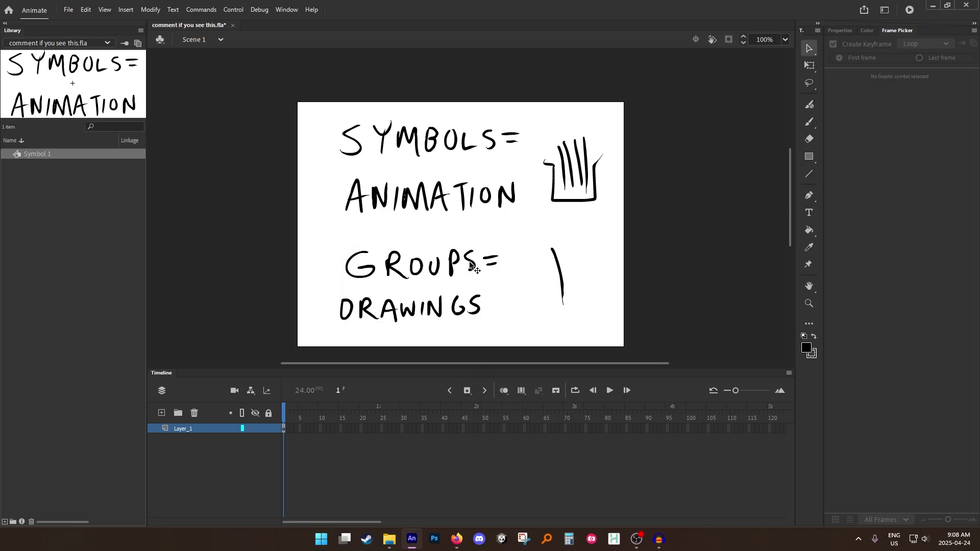
Select the "GROUPS= DRAWINGS" group and open it for inspection
click(473, 264)
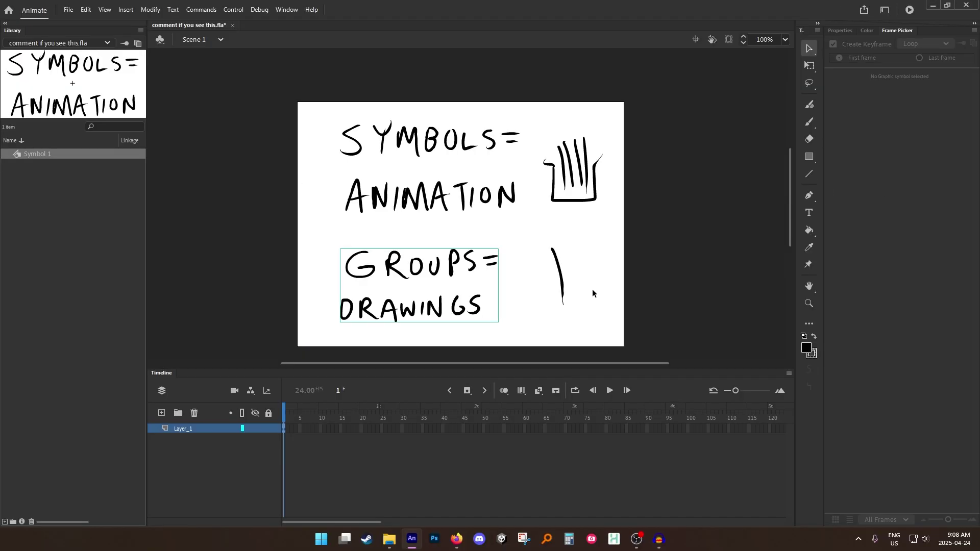
double_click(458, 265)
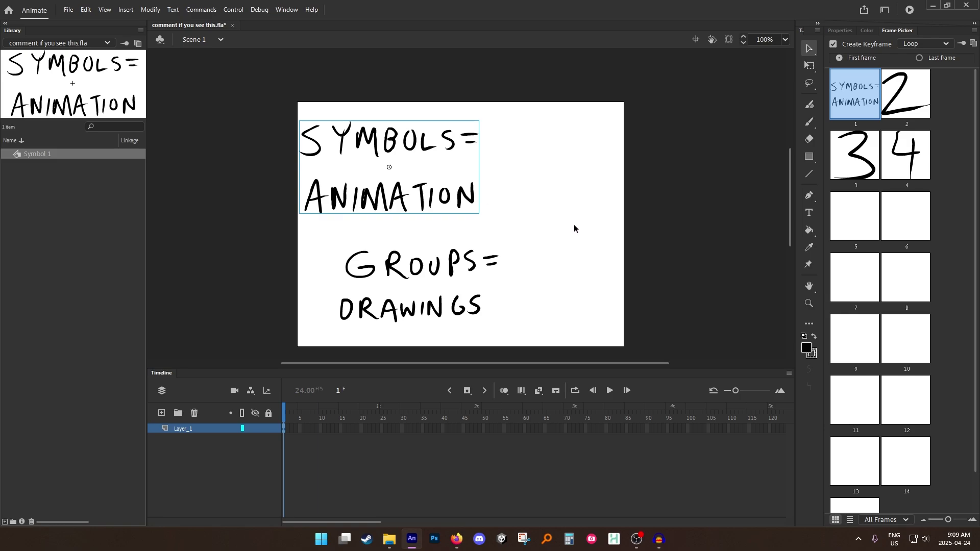
Paste a copy of the symbol to the right of the original and set the copy to frame 2
click(581, 220)
key(ctrl+v)
drag(539, 182, 645, 158)
click(894, 92)
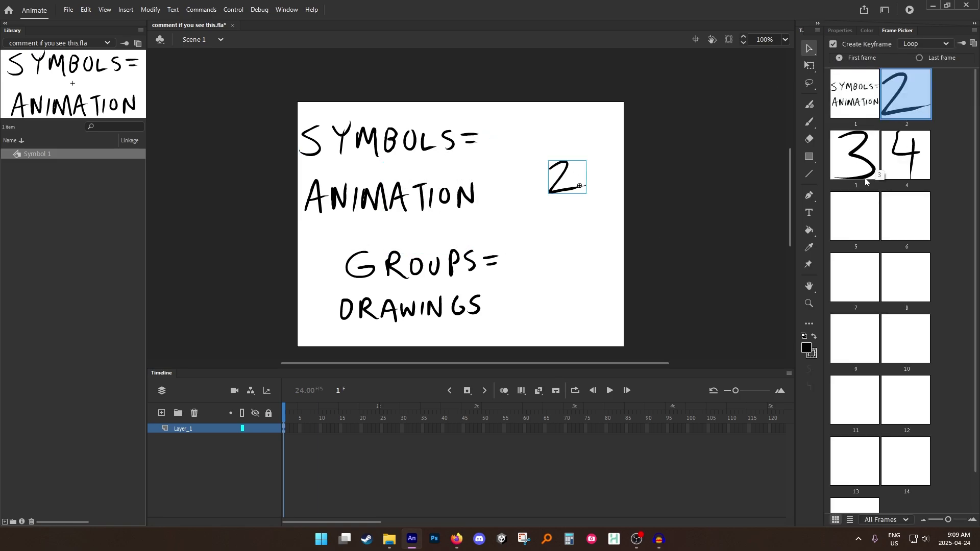
Edit the symbol through its copy, brush a circle around the 2, and return to Scene 1
click(473, 139)
click(572, 173)
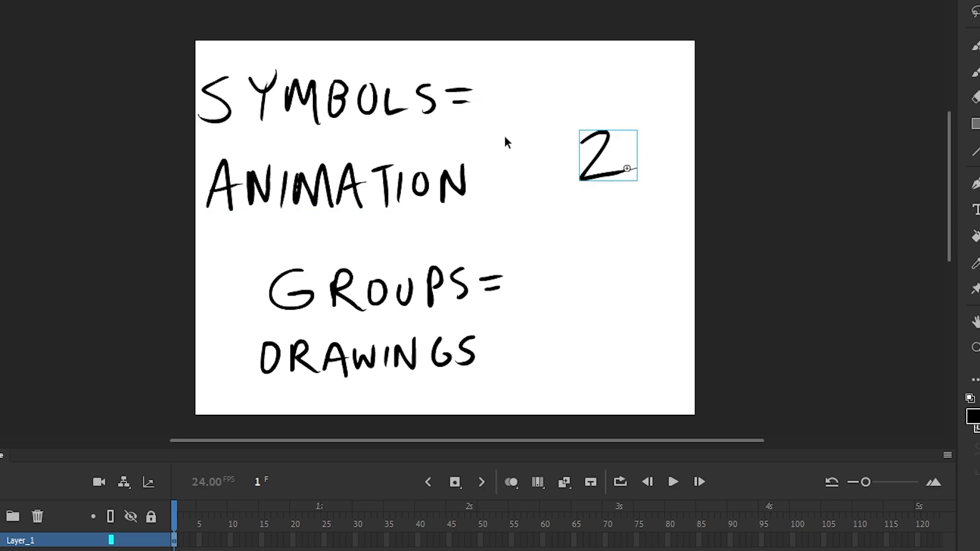
click(462, 99)
click(602, 151)
double_click(620, 165)
key(b)
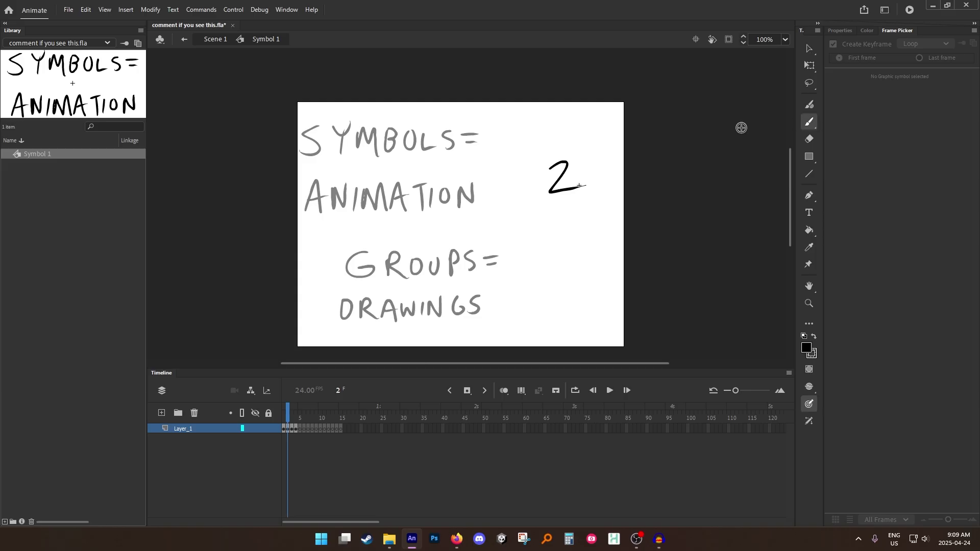
mouse_move(623, 110)
mouse_down()
mouse_move(558, 196)
mouse_move(556, 146)
mouse_up()
click(217, 40)
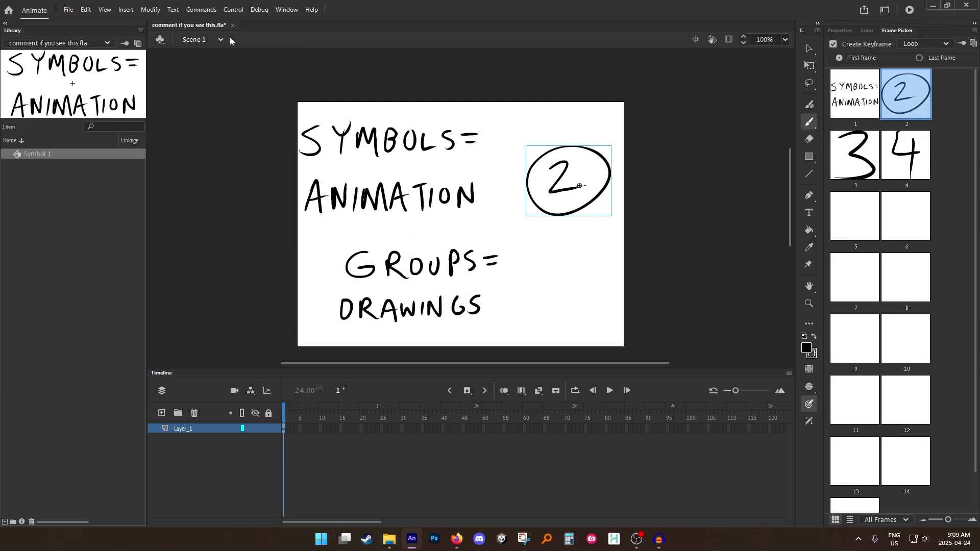
Set the original symbol instance to frame 2 and move the copy closer beside it
click(809, 50)
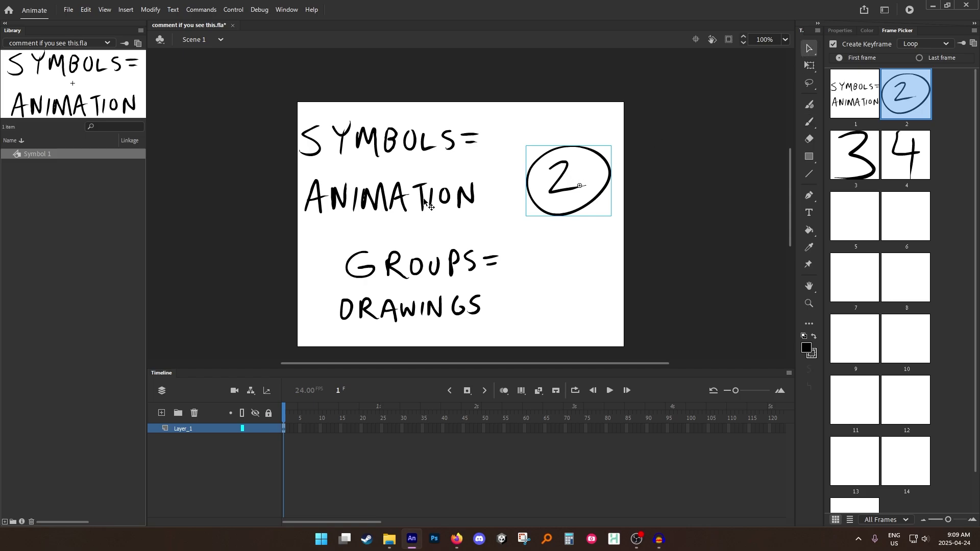
click(424, 201)
click(921, 93)
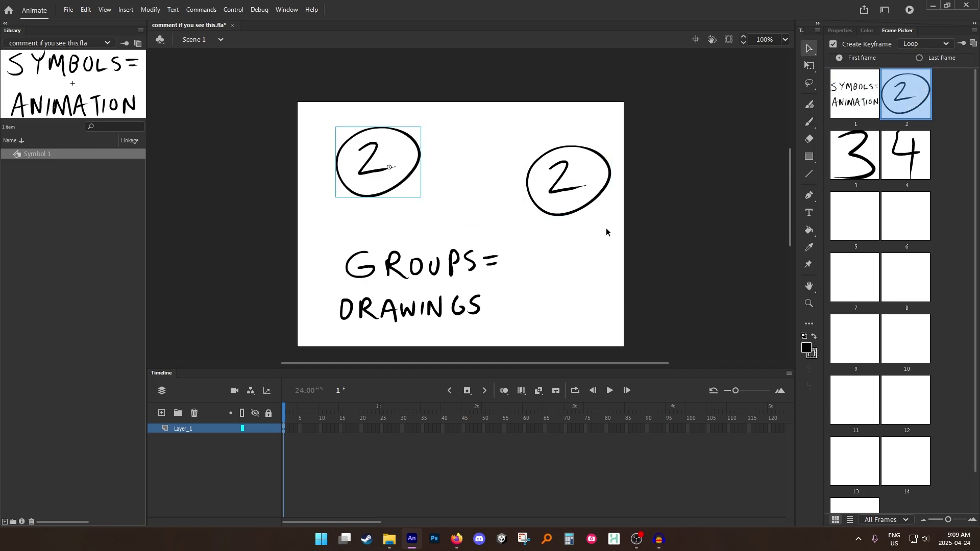
drag(579, 194, 513, 171)
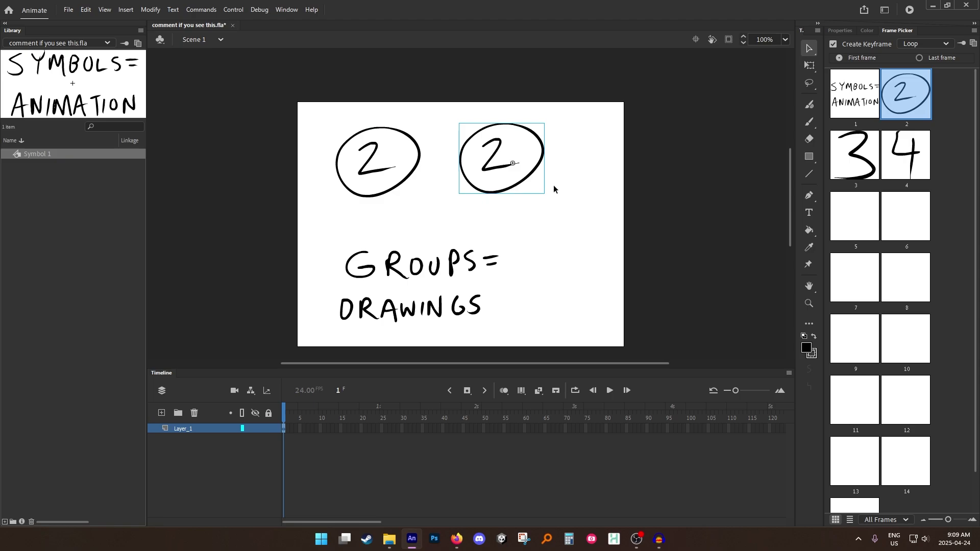
Shift the "GROUPS= DRAWINGS" group toward the stage's left edge and paste a copy directly to its right
drag(459, 271, 426, 261)
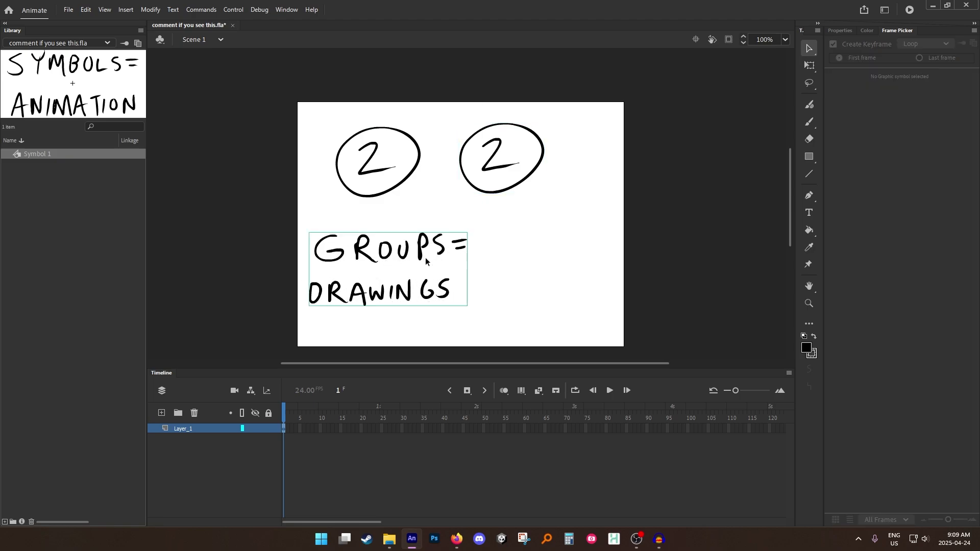
key(ctrl+v)
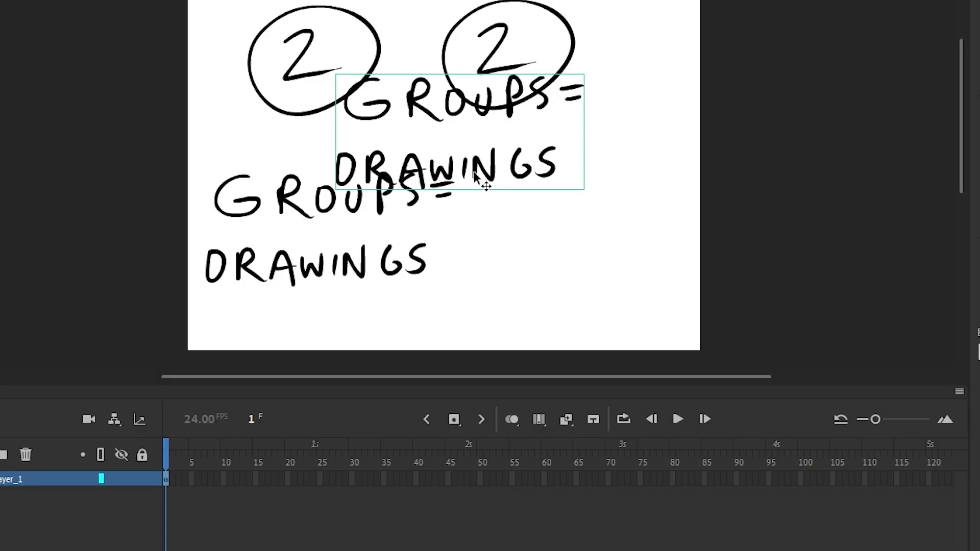
drag(499, 237, 517, 246)
drag(533, 196, 627, 277)
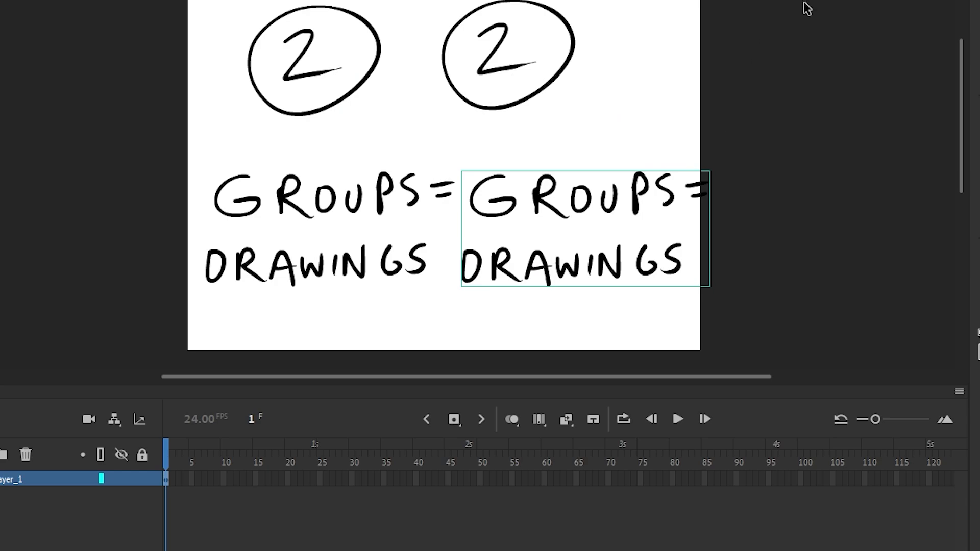
Edit the copied group, brush a squiggle above its lettering, and return to Scene 1 to compare the original group
click(601, 132)
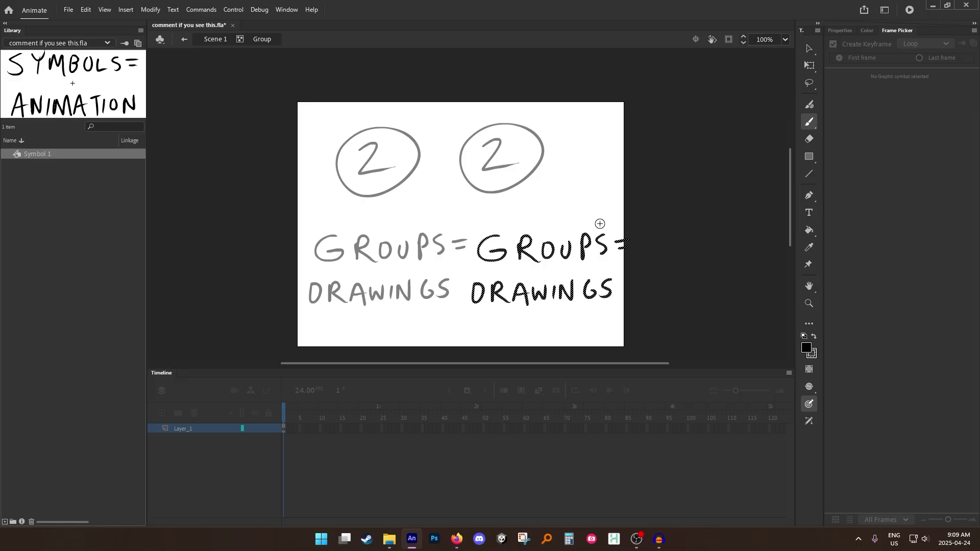
drag(658, 160, 559, 157)
drag(534, 223, 530, 206)
key(v)
click(222, 40)
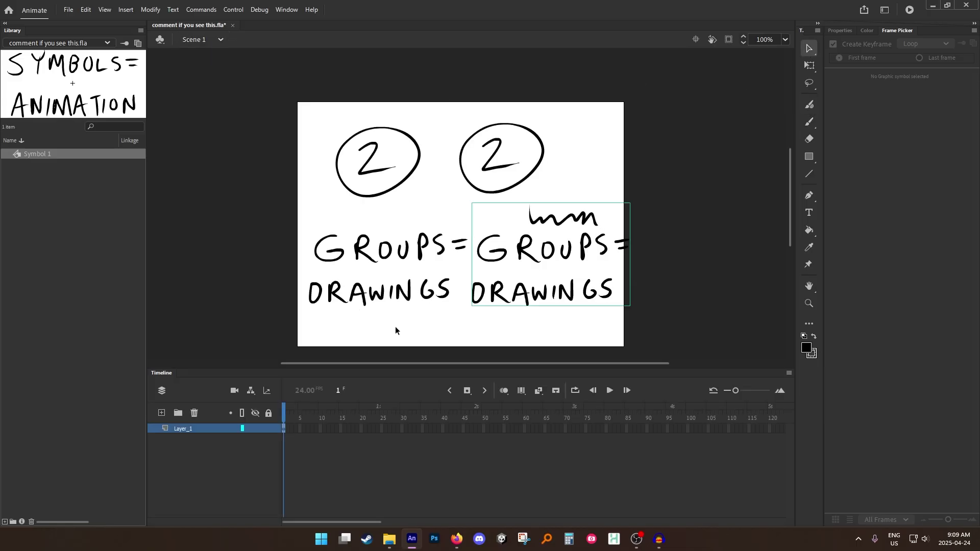
drag(442, 252, 431, 252)
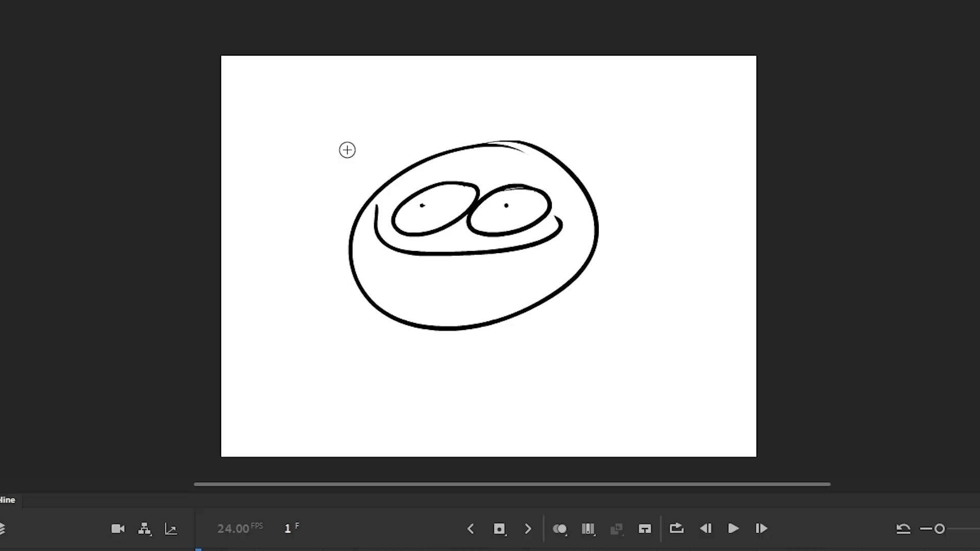
Brush a red hat outline over the top of the cartoon face and move it below the face
mouse_move(364, 159)
mouse_down()
mouse_move(532, 181)
mouse_move(470, 123)
mouse_move(456, 177)
mouse_up()
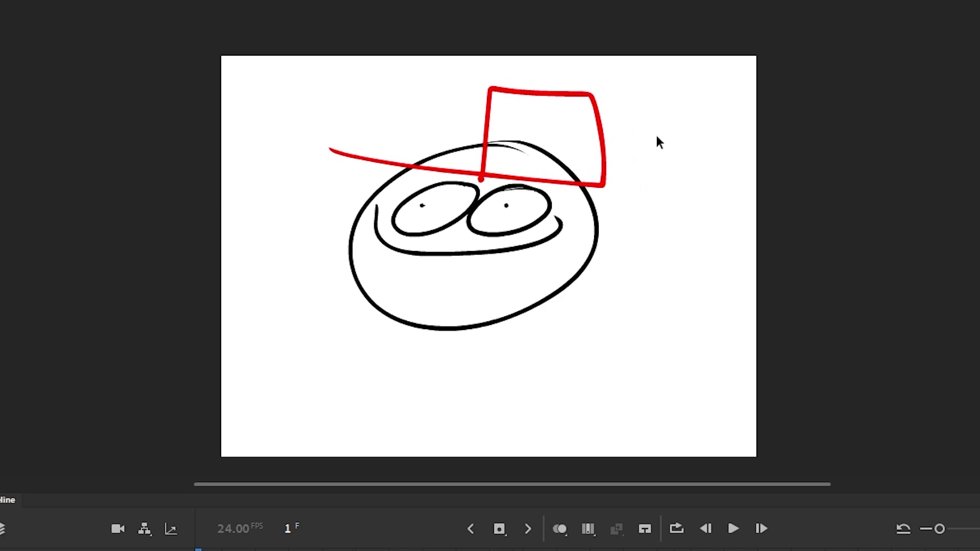
click(603, 134)
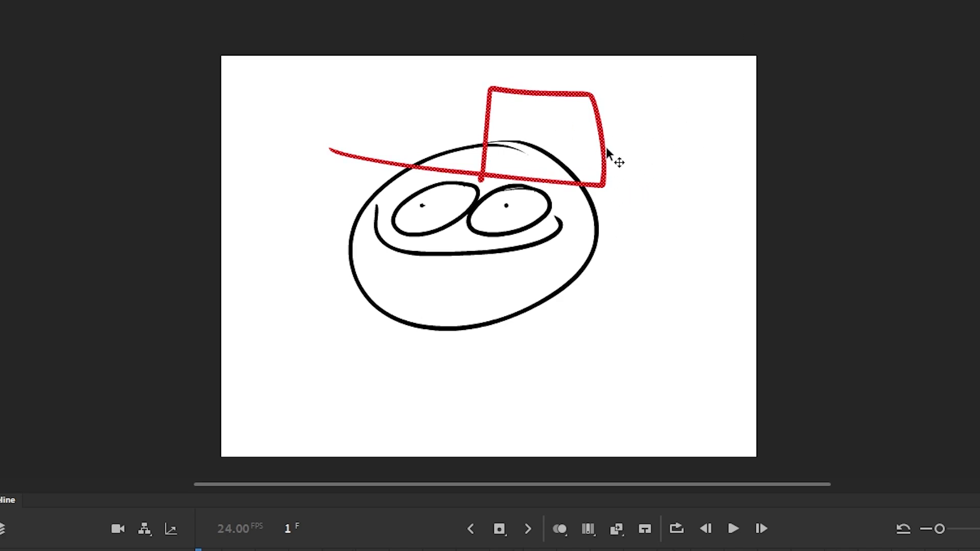
mouse_move(606, 149)
mouse_down()
mouse_move(698, 337)
mouse_move(679, 392)
mouse_up()
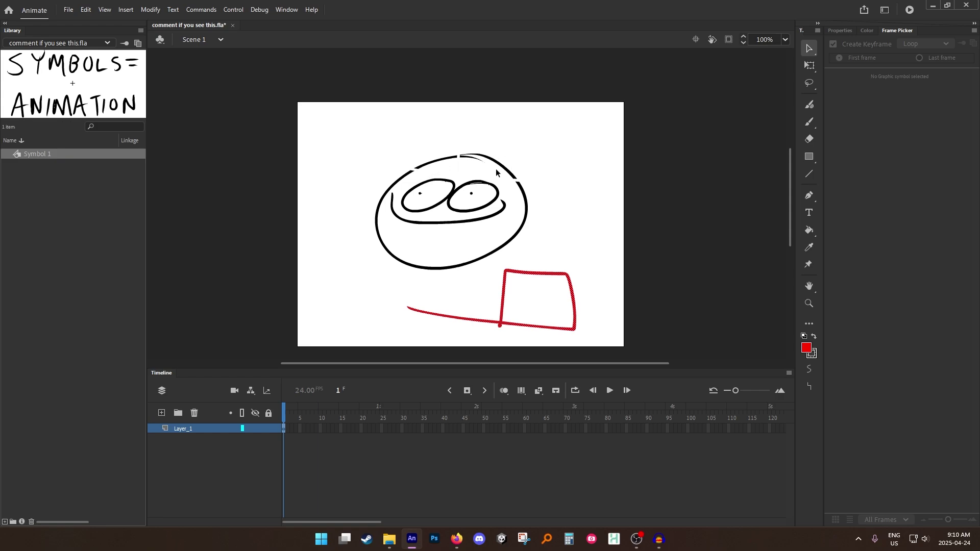
Examine the face outline up close where the red hat crossed it, and undo the red hat drawing
key(ctrl+=)
drag(580, 94, 536, 325)
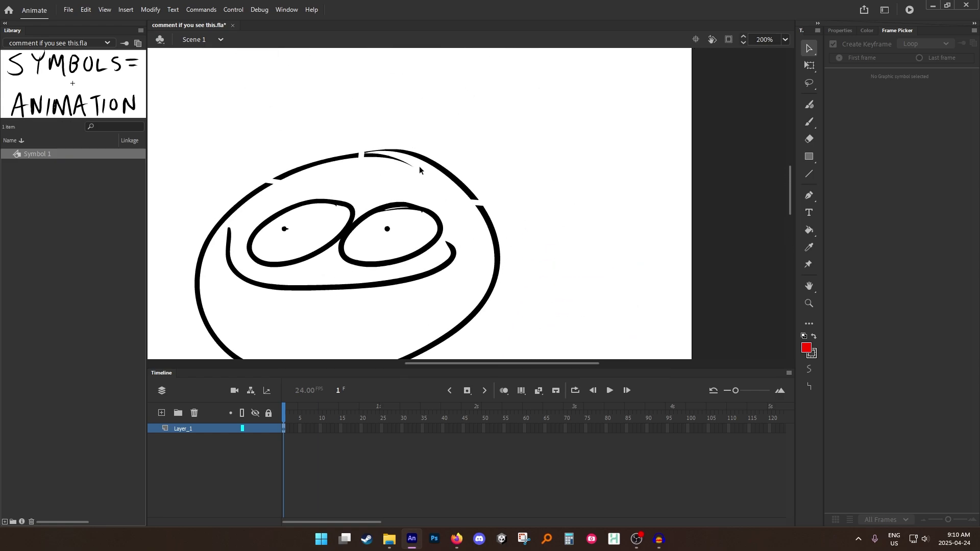
key(ctrl+minus)
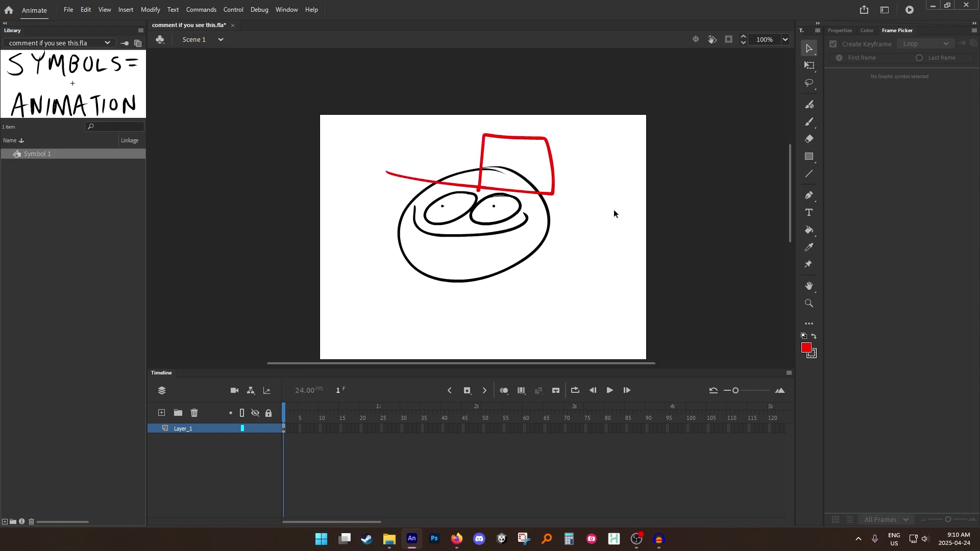
key(ctrl+z)
Group all strokes of the cartoon face and shift the group slightly lower on the stage
mouse_move(579, 147)
mouse_down()
mouse_move(446, 224)
mouse_move(403, 289)
mouse_up()
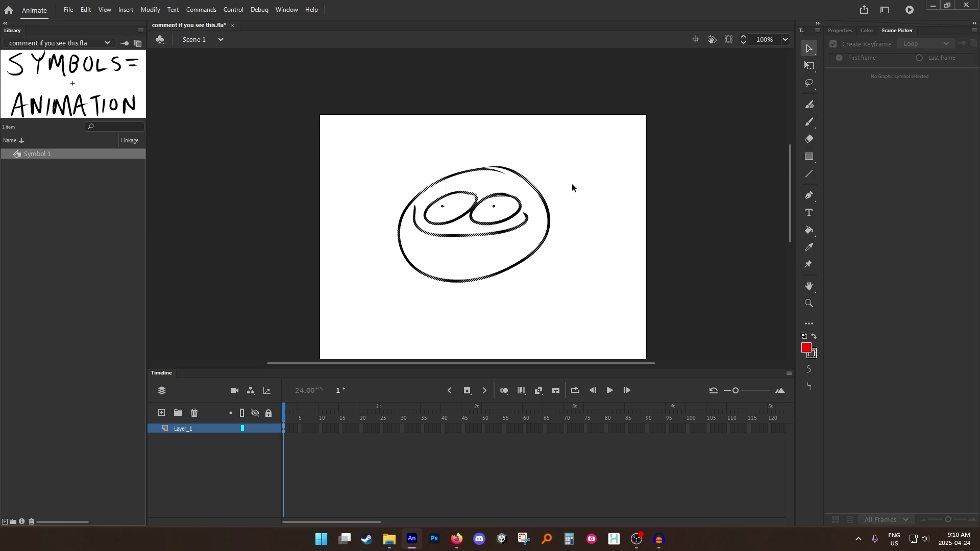
key(ctrl+g)
drag(549, 229, 550, 245)
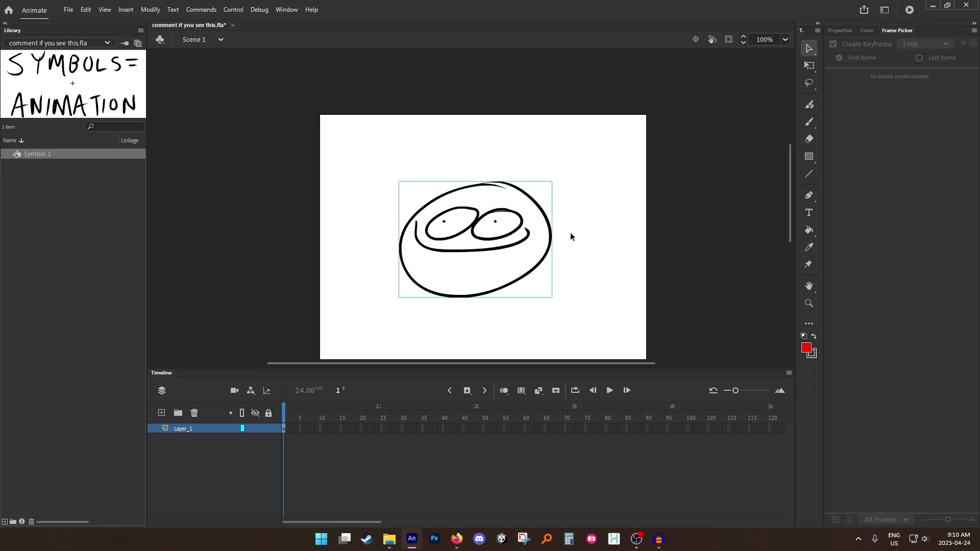
Brush a red hat outline over the top of the grouped face and shift the face slightly to the left
click(810, 123)
mouse_move(394, 184)
mouse_down()
mouse_move(541, 201)
mouse_move(468, 176)
mouse_move(468, 197)
mouse_up()
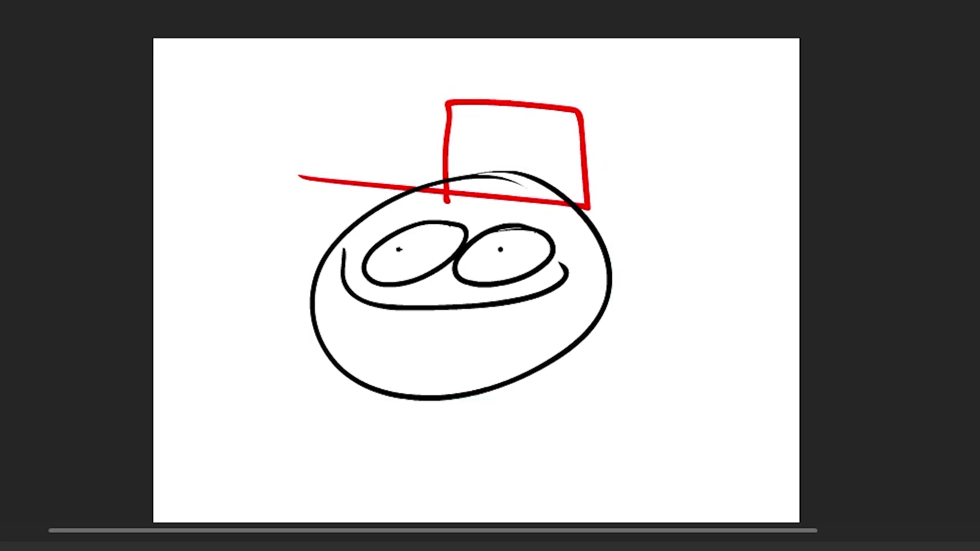
key(v)
drag(612, 278, 560, 285)
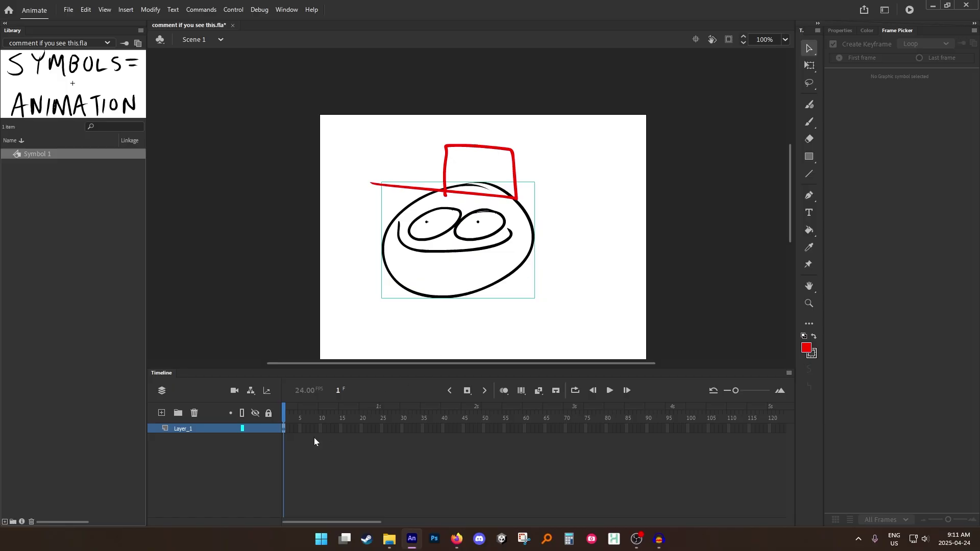
Delete the red hat outline above the grouped face
click(518, 160)
click(517, 192)
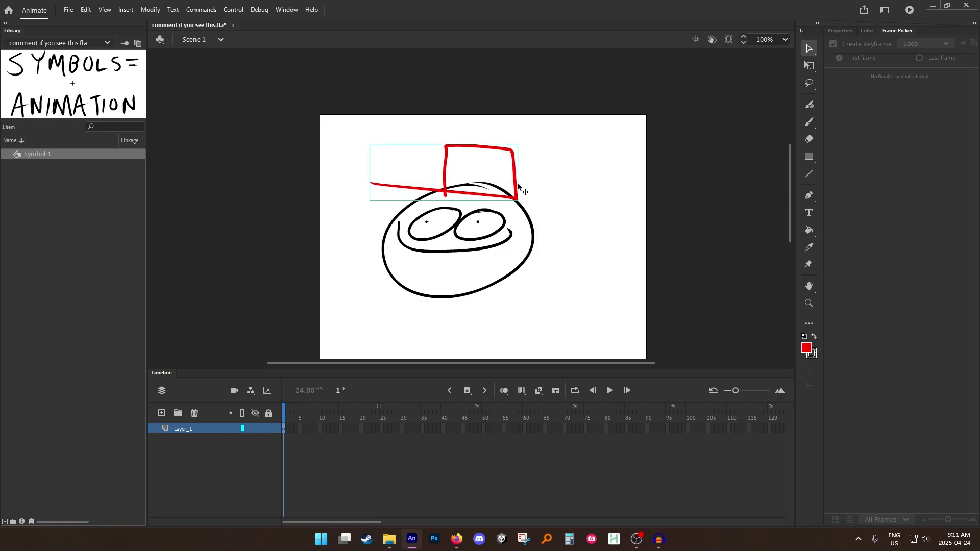
key(Delete)
Insert a blank keyframe at frame 10 of Layer_1 and paste the grouped face into it
click(284, 429)
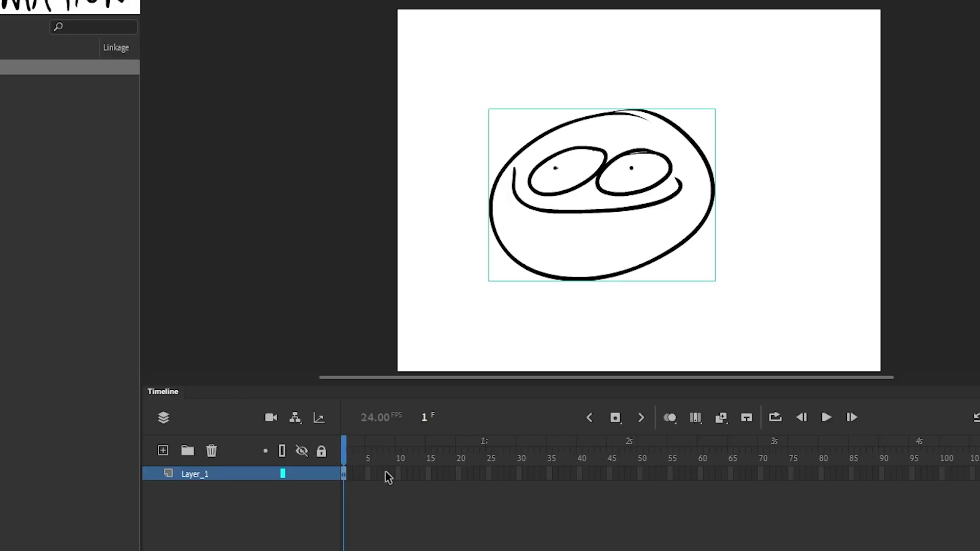
click(398, 475)
key(F7)
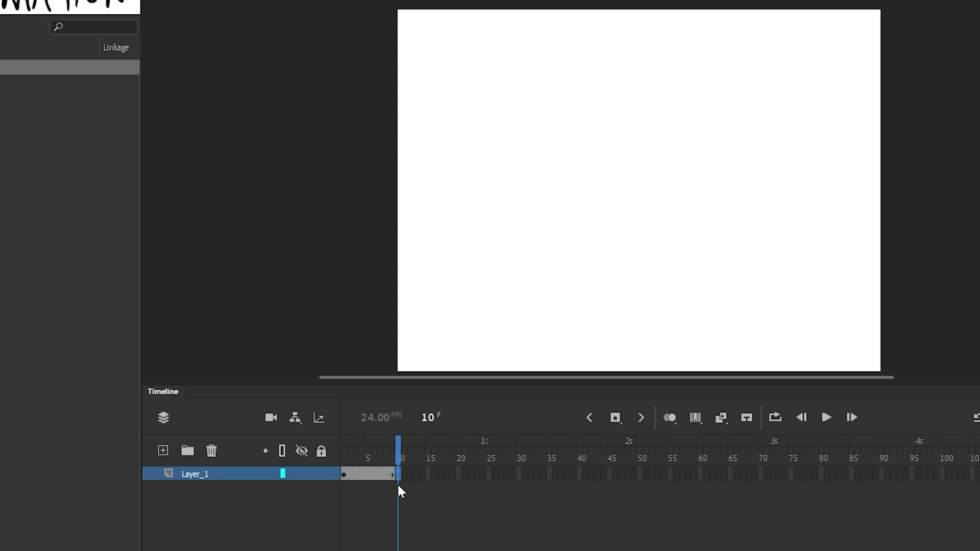
click(390, 474)
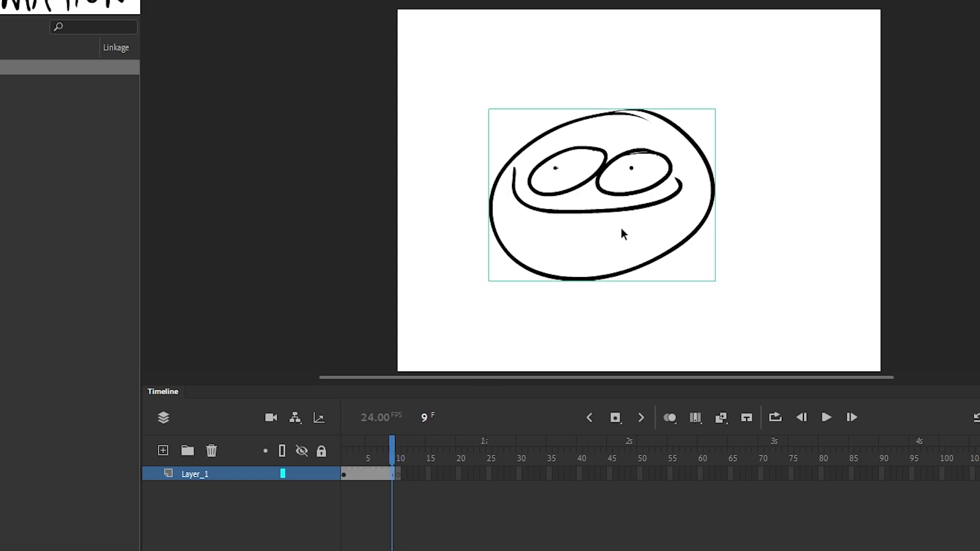
click(399, 474)
key(ctrl+v)
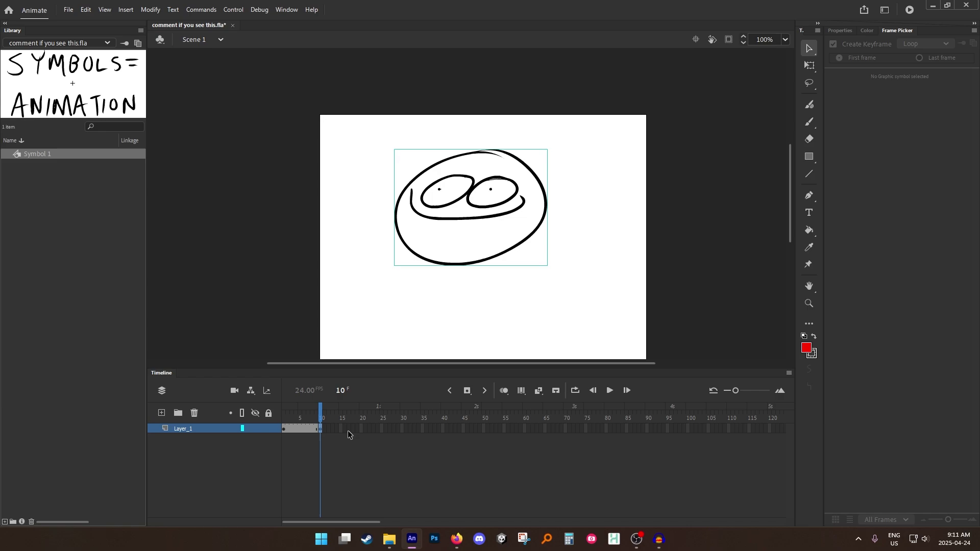
Create a classic tween between frames 1 and 10, accepting the conversion of the grouped faces to symbols
click(320, 416)
click(302, 434)
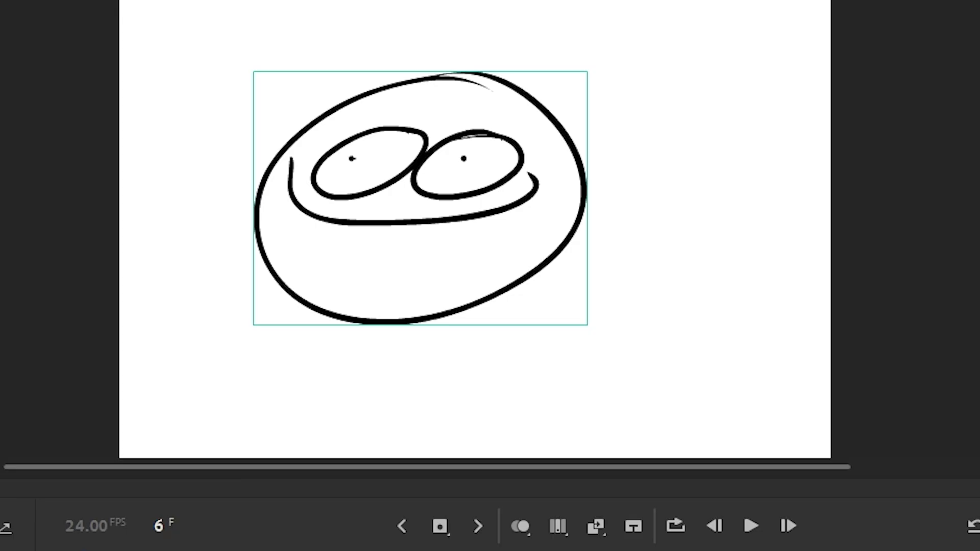
click(504, 390)
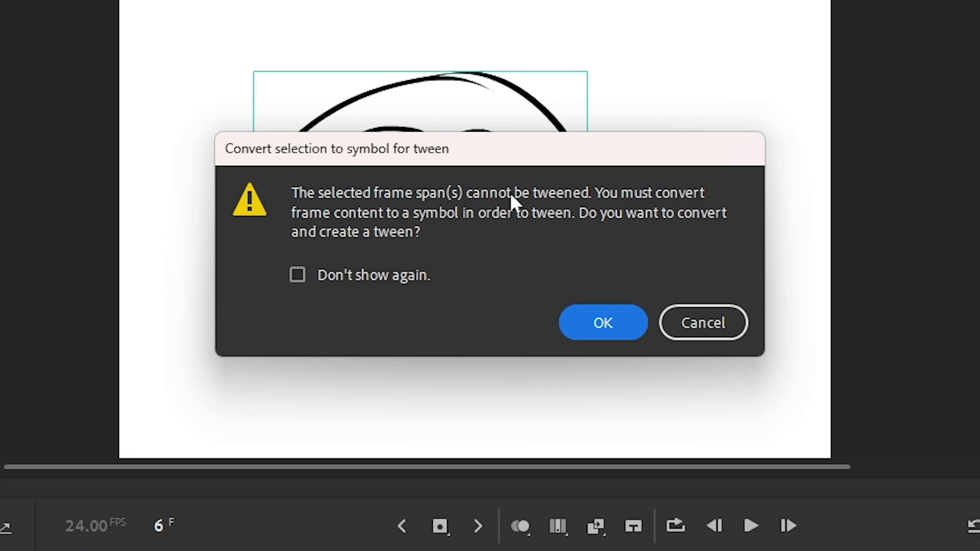
click(603, 322)
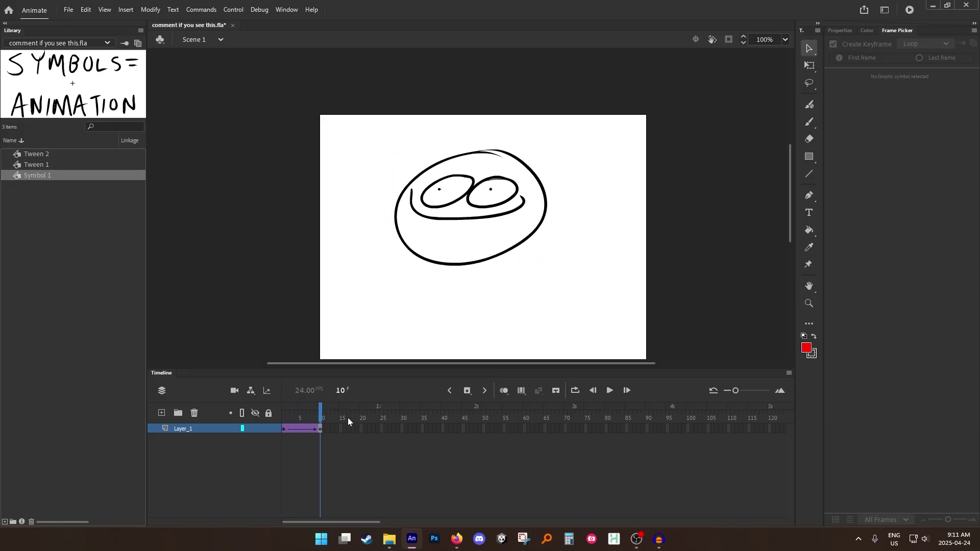
Check the converted face at frame 10 and compare the Tween 1 and Tween 2 symbols in the Library
click(483, 259)
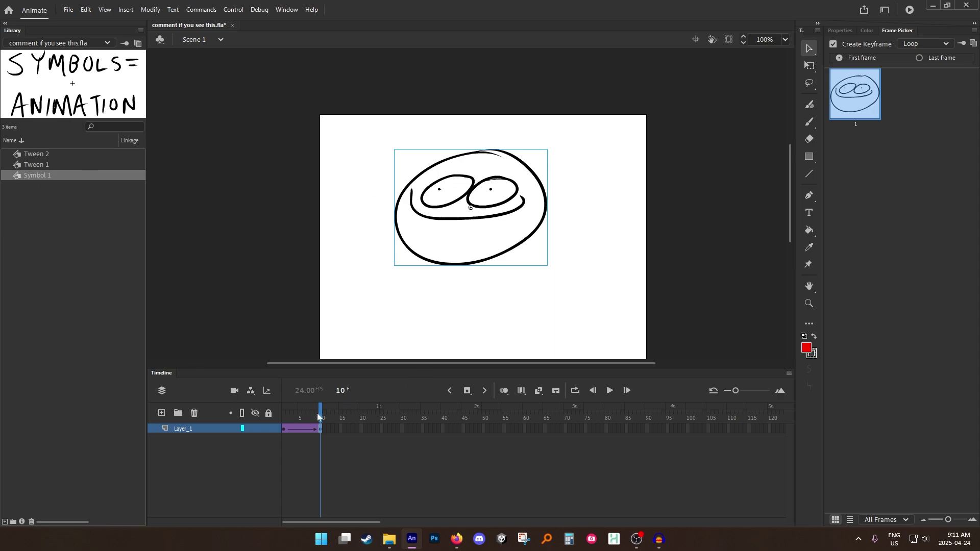
drag(317, 414, 341, 419)
click(45, 164)
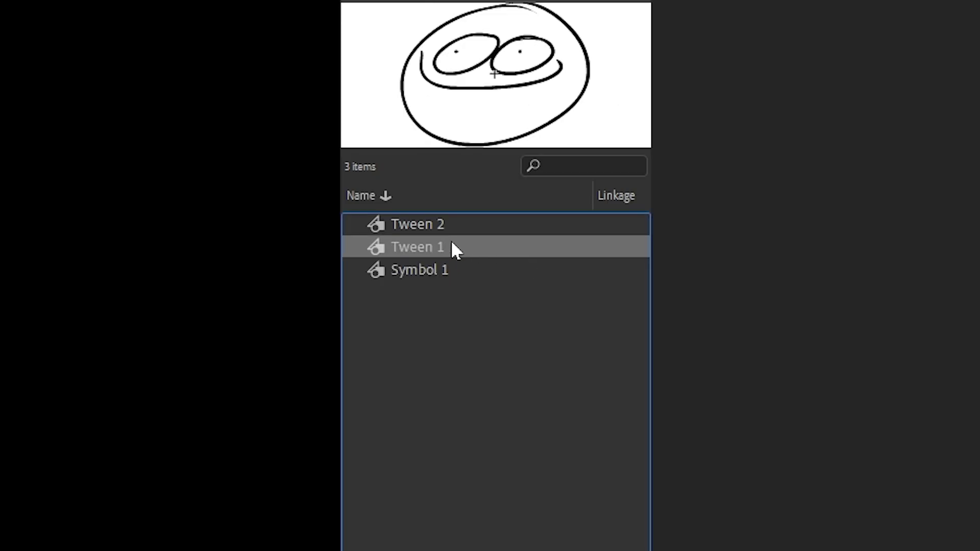
click(445, 223)
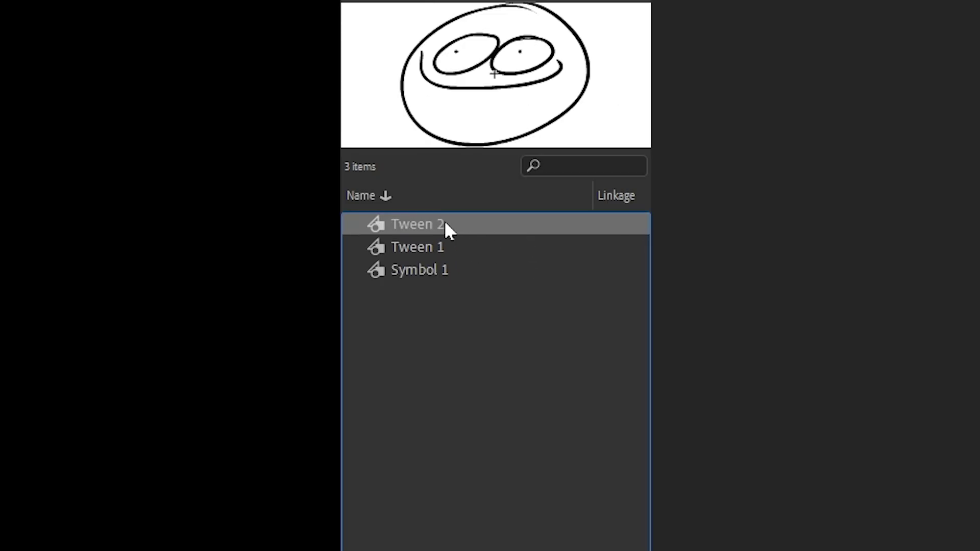
click(445, 243)
click(448, 229)
click(449, 237)
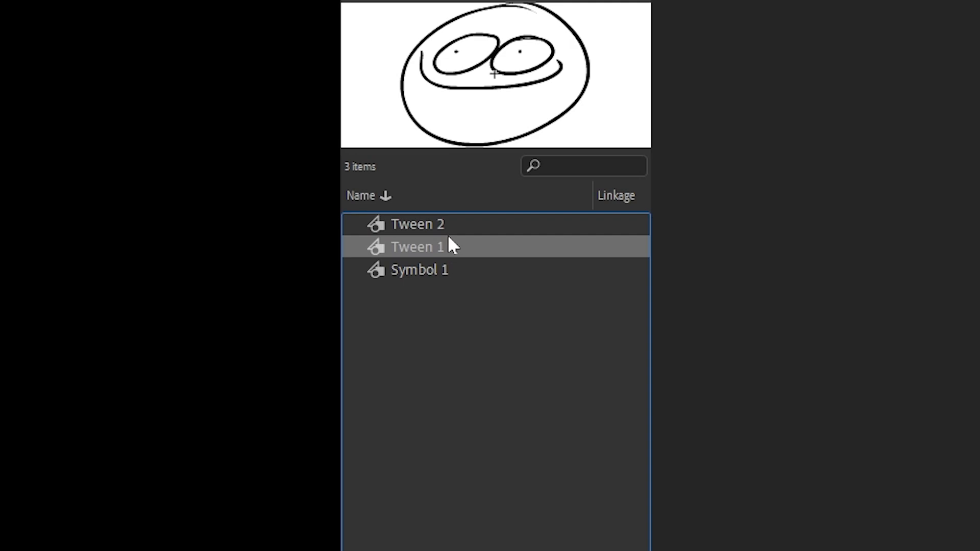
click(449, 232)
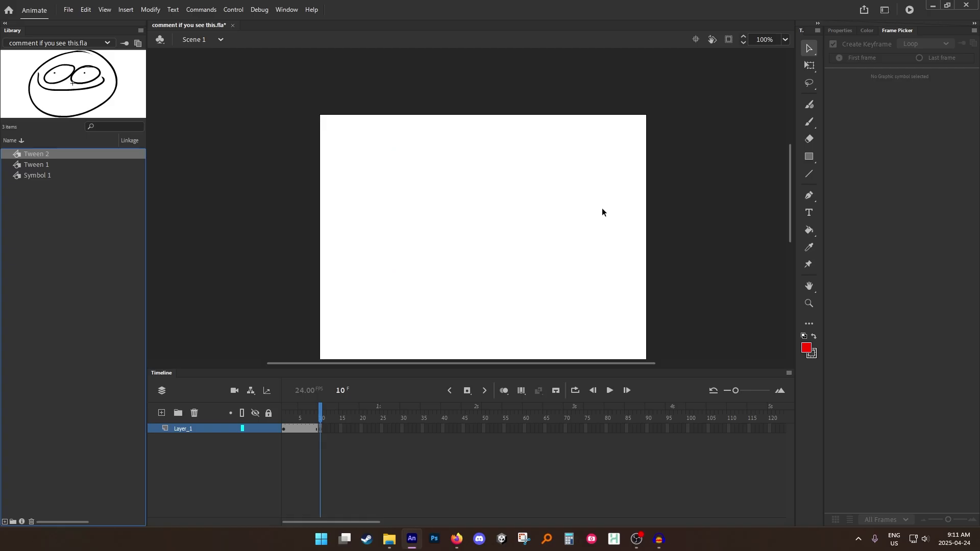
Undo the tween, the pasted face and the frame 10 keyframe back to the single grouped face on frame 1
key(ctrl+z)
key(ctrl+z)
key(ctrl+z)
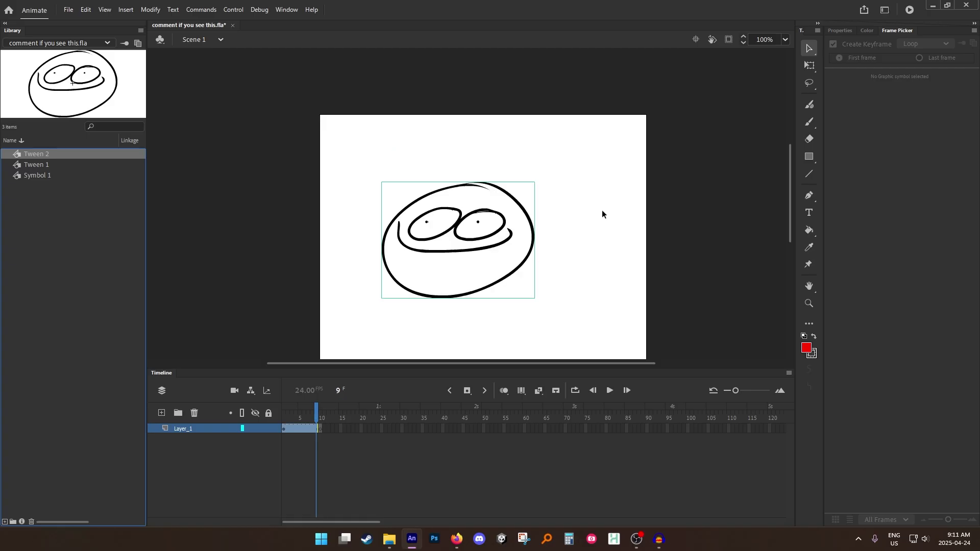
key(ctrl+z)
Convert the grouped face on frame 1 to a Graphic symbol named derp
right_click(534, 225)
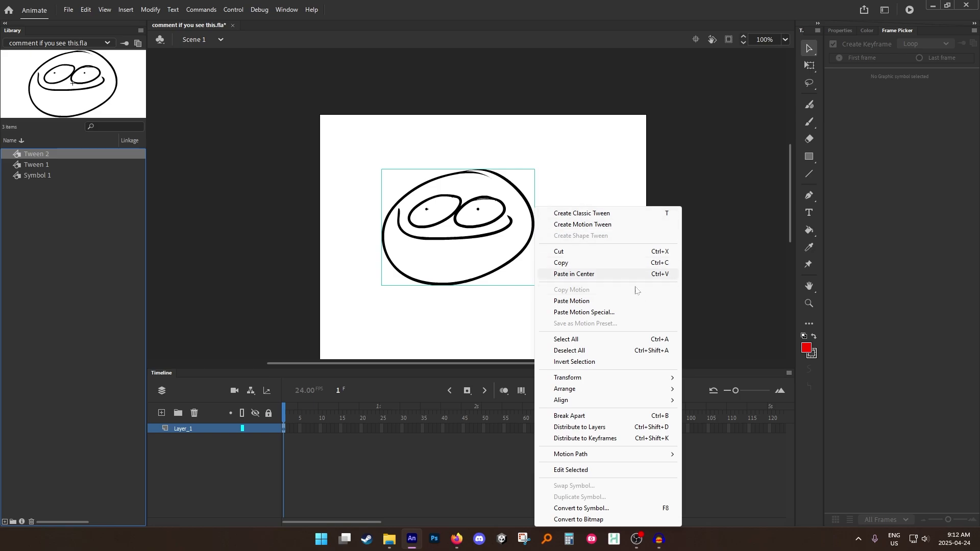
click(608, 509)
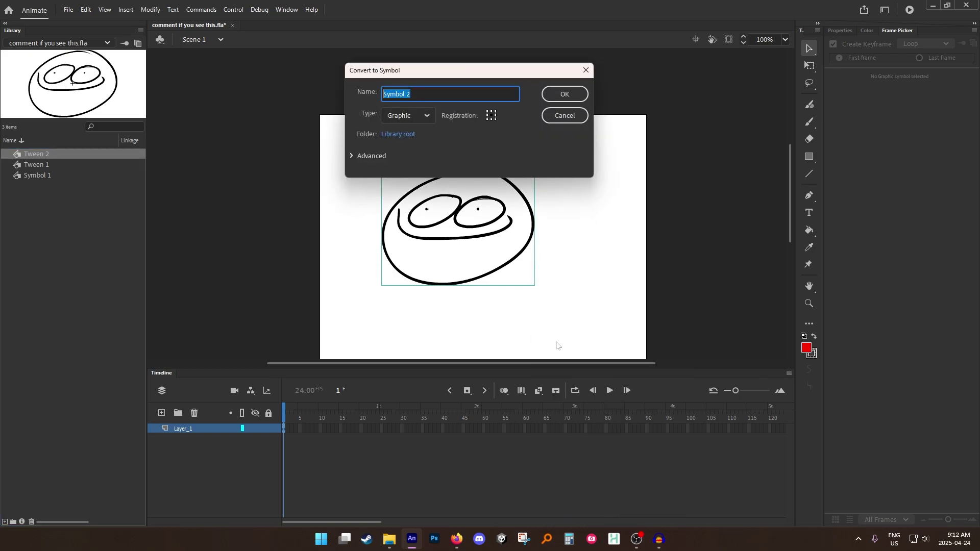
text(ball)
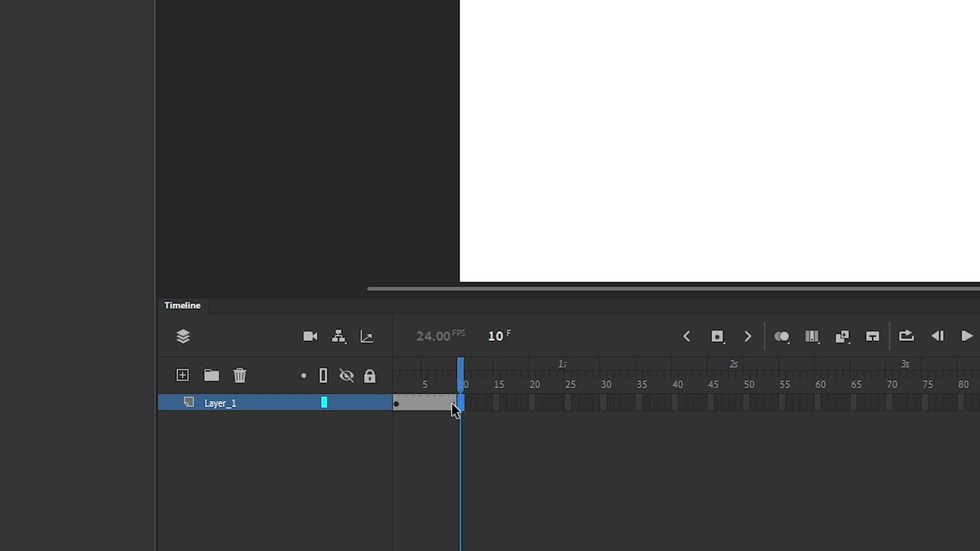
Place a copy of the derp symbol on a keyframe at frame 10 of Layer_1
click(452, 403)
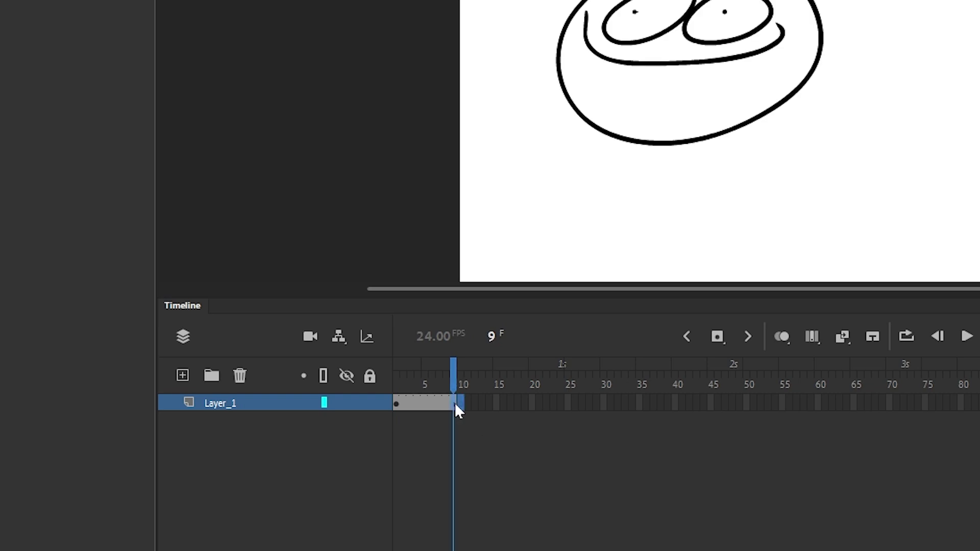
click(461, 404)
key(F6)
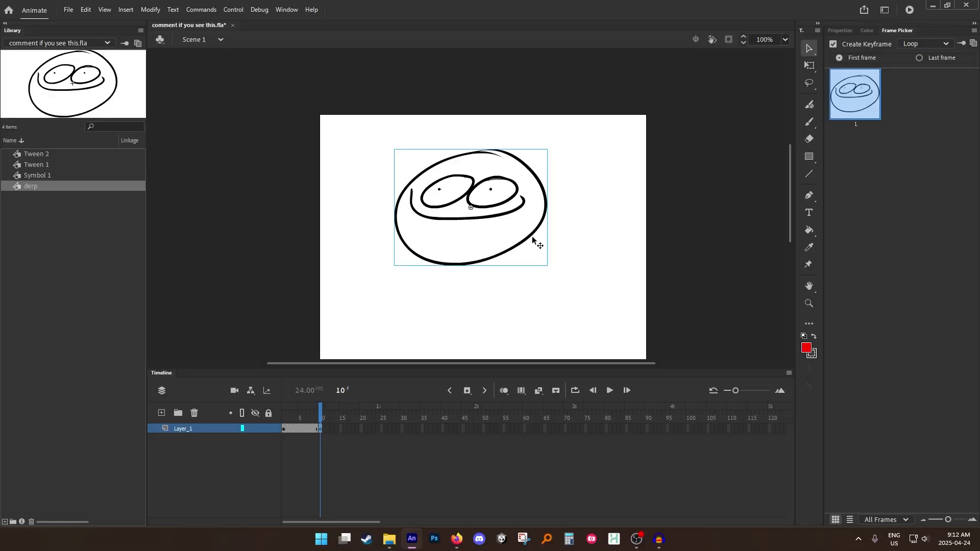
Move the frame 10 face to the stage's lower right, rotate it clockwise, and select the frame span before it
drag(531, 233, 592, 319)
drag(618, 231, 626, 286)
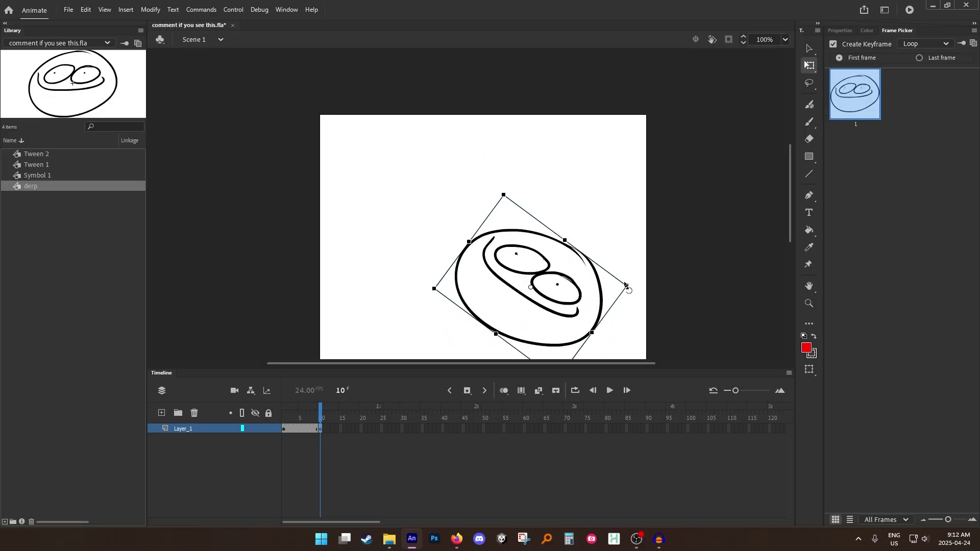
click(657, 238)
click(304, 429)
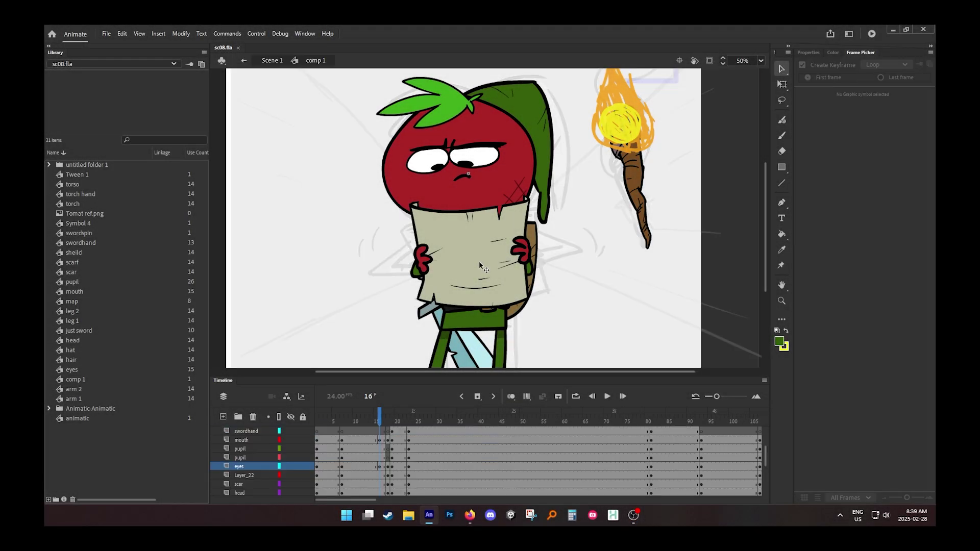
Enlarge the timeline in sc08.fla to show more layers and scrub the tomato character's animation to frame 22
drag(536, 379, 546, 277)
key(ctrl+minus)
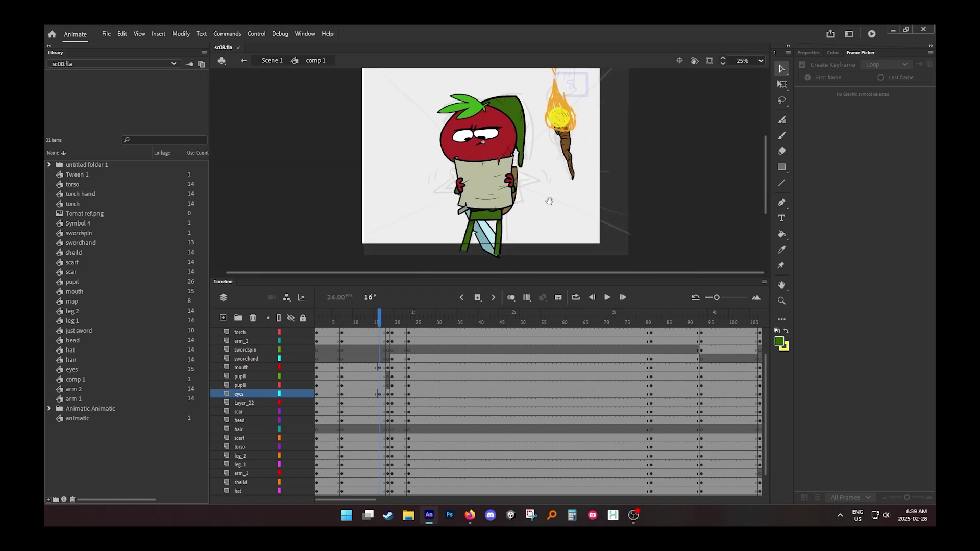
drag(345, 337, 405, 359)
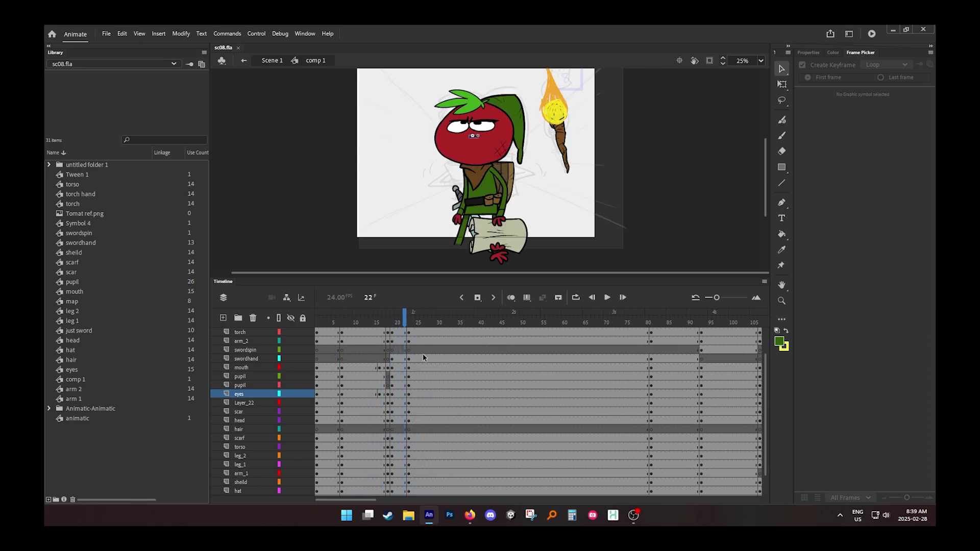